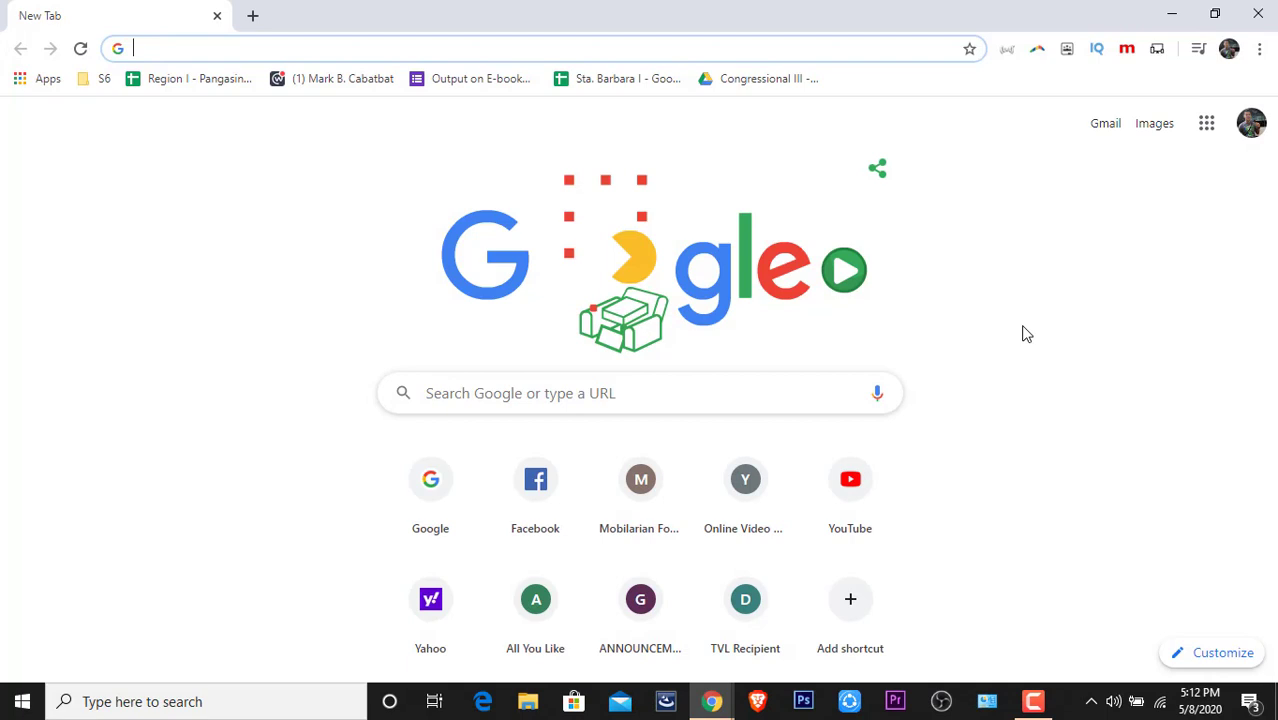
Go to office.com and choose Sign in on the Welcome to Office page.
left_click(1024, 332)
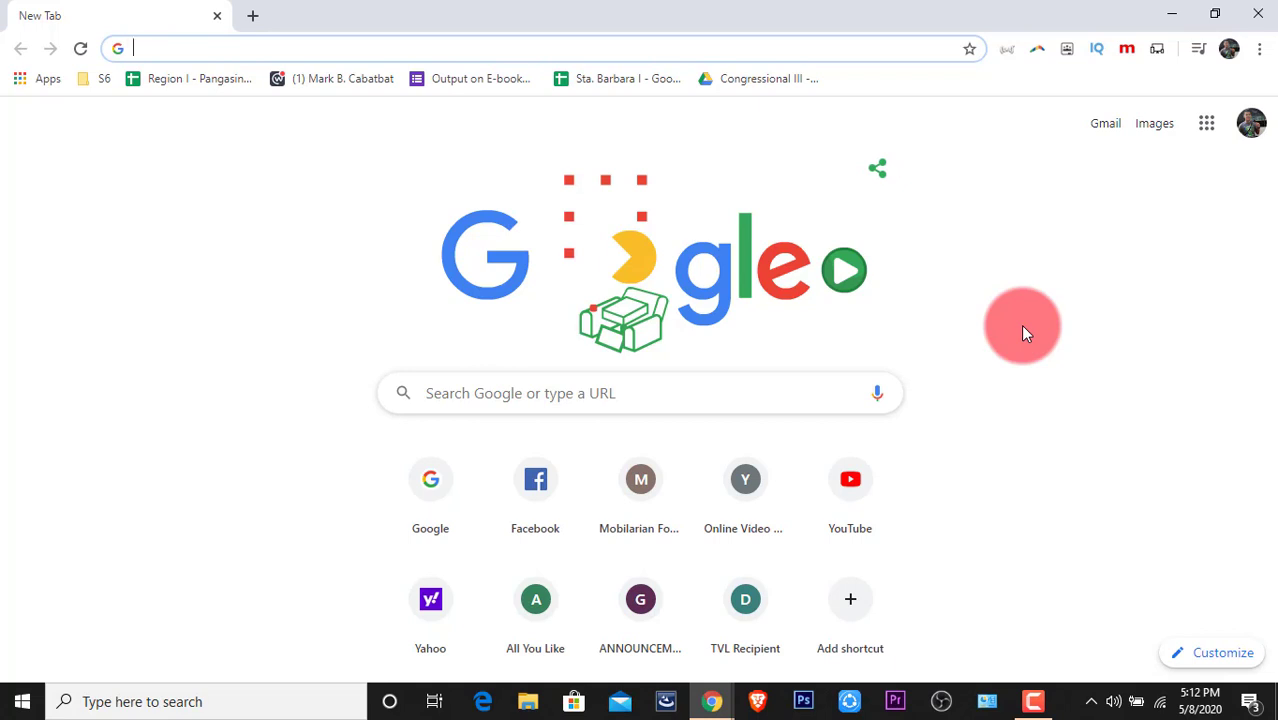
type("o")
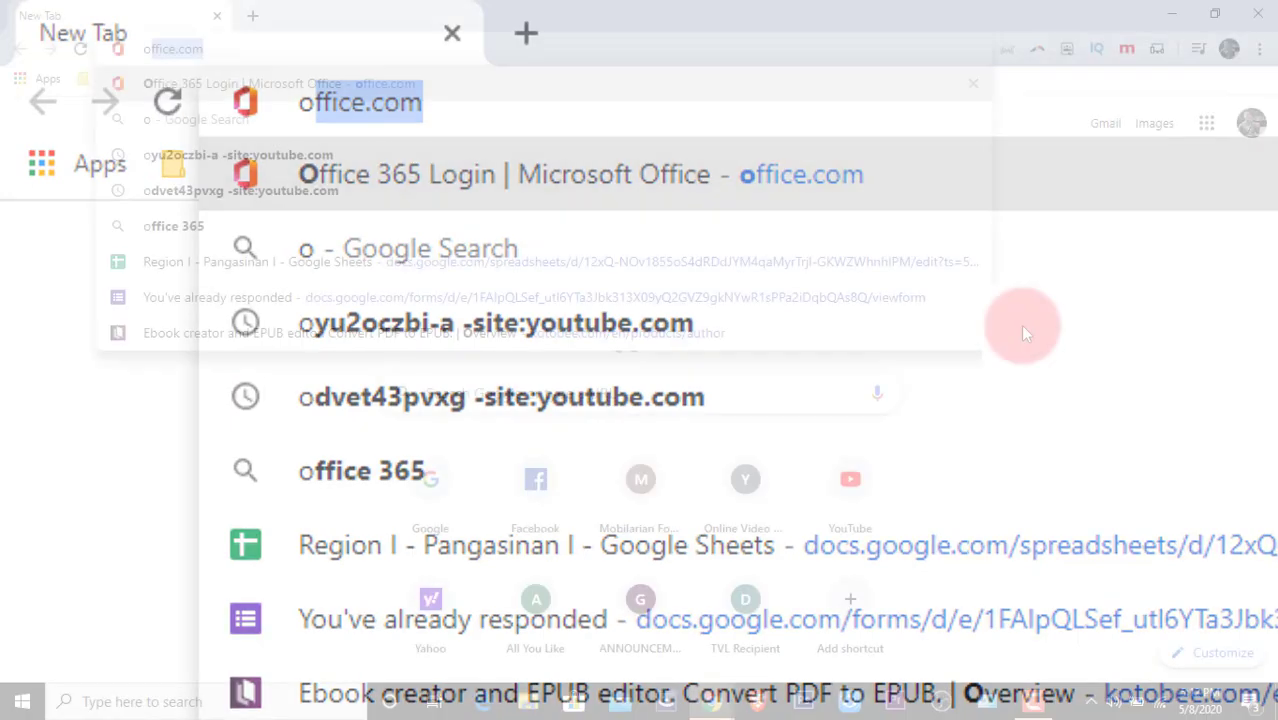
key("Return")
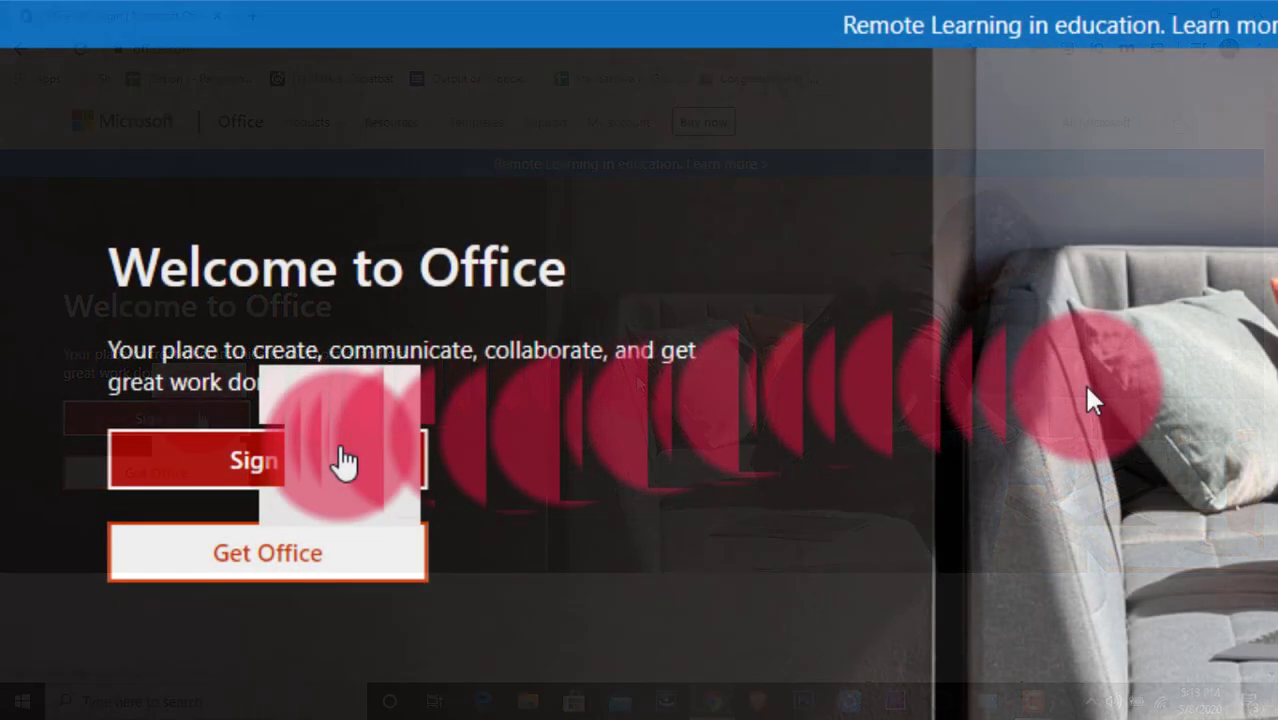
left_click(200, 418)
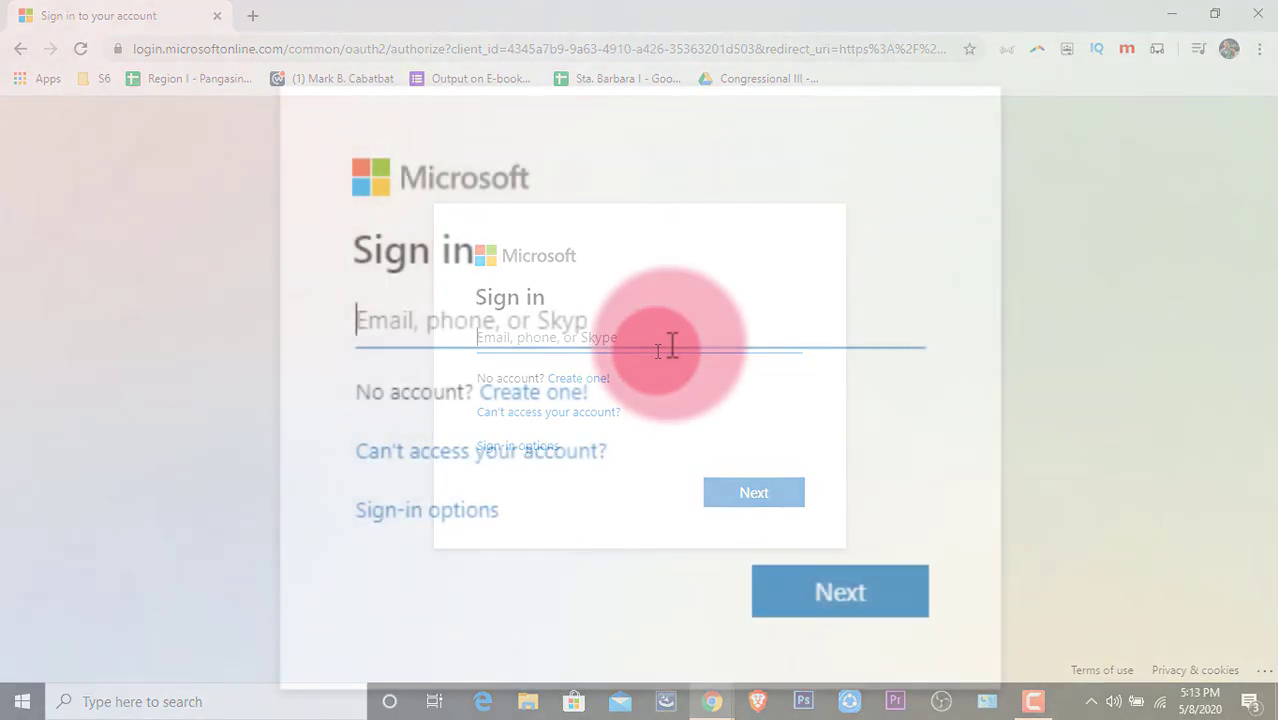
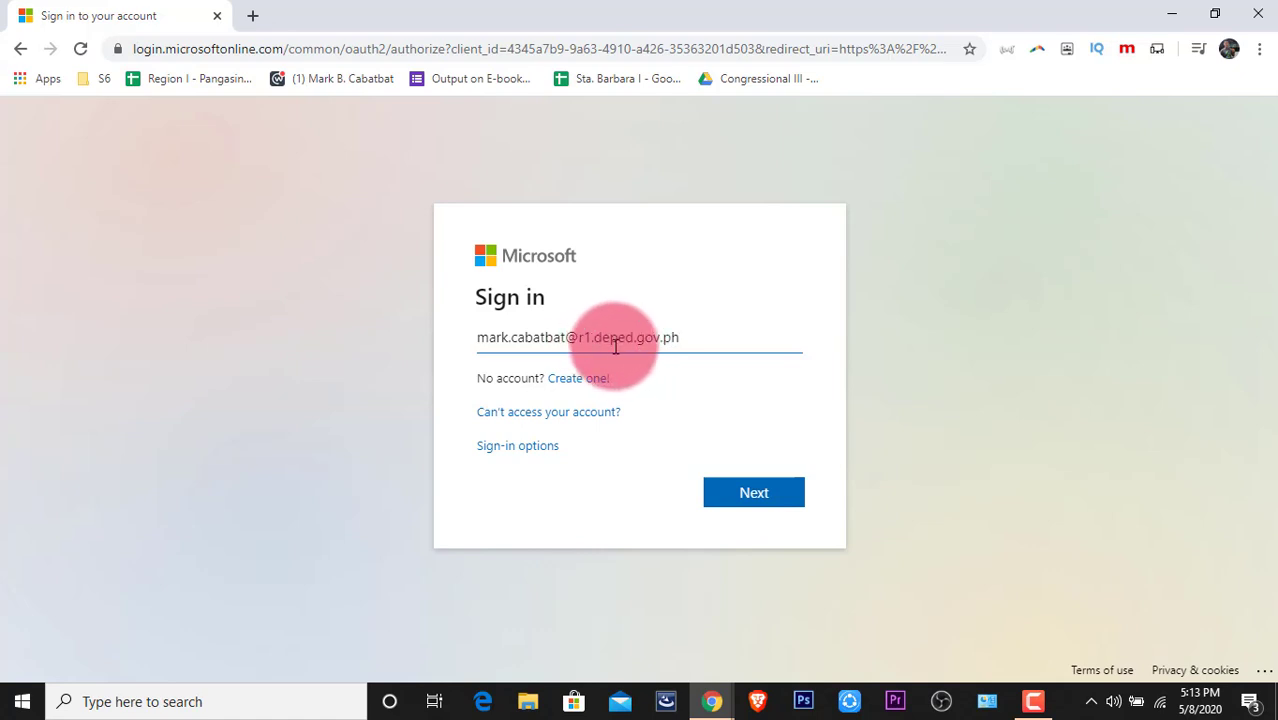
Enter the DepEd work e-mail address and continue to the password page.
left_click(742, 496)
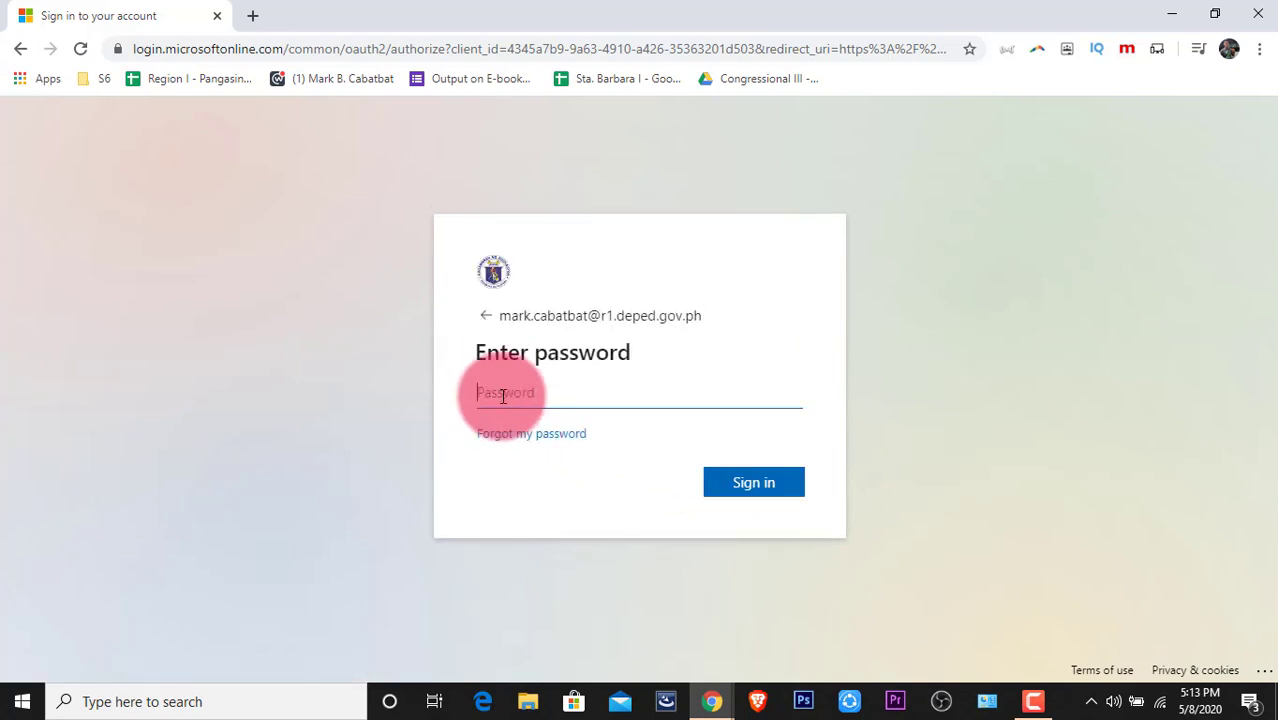
Paste the account password and sign in.
key("ctrl+v")
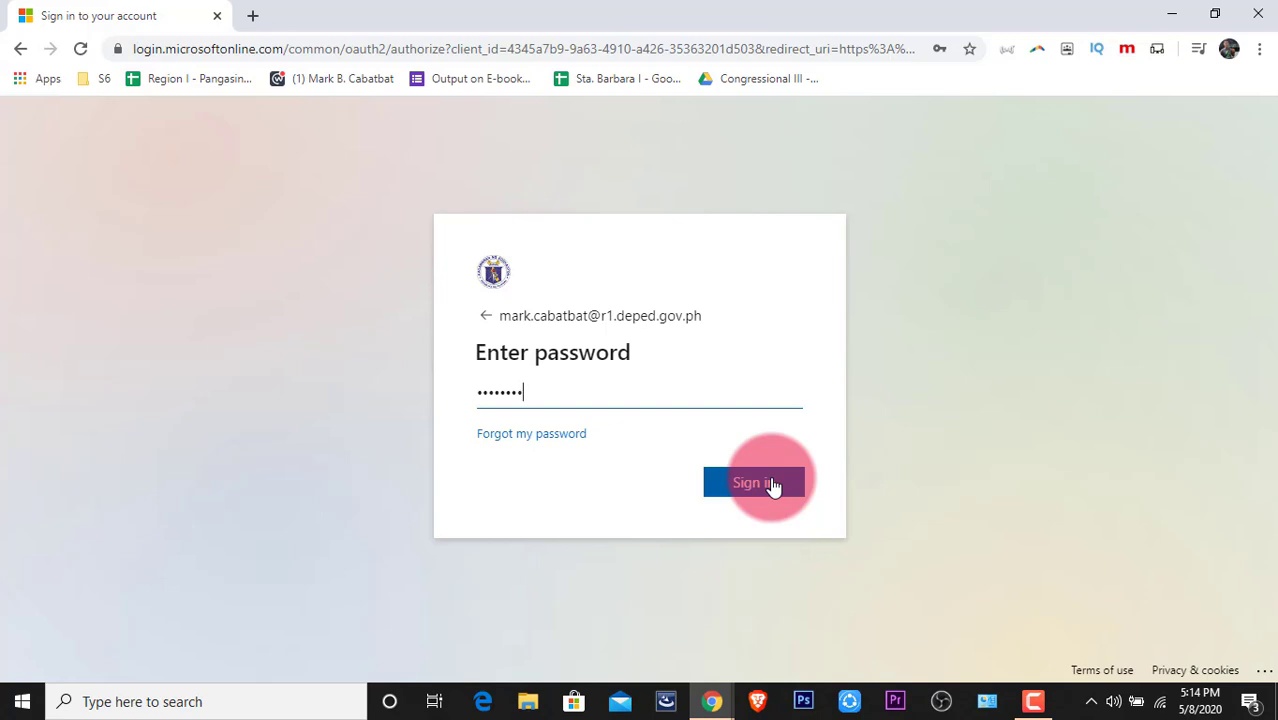
left_click(748, 492)
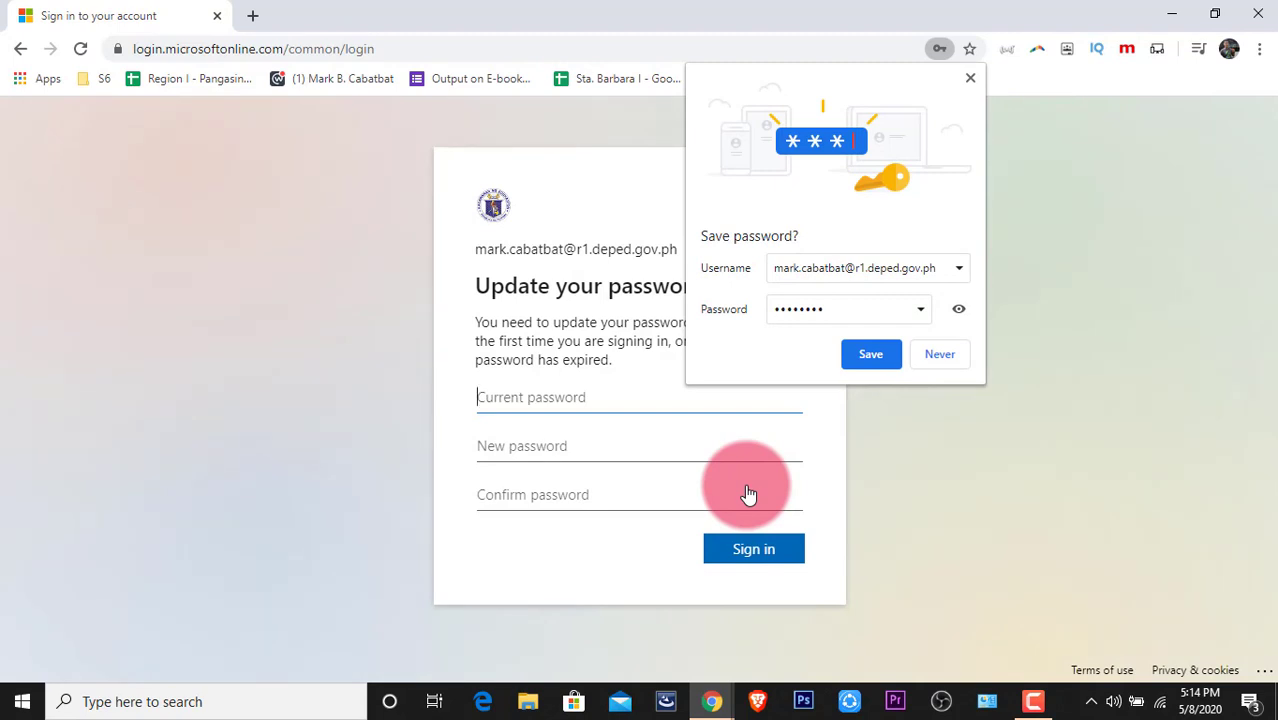
Save the password in Chrome, paste the current password, and type the new password.
left_click(860, 357)
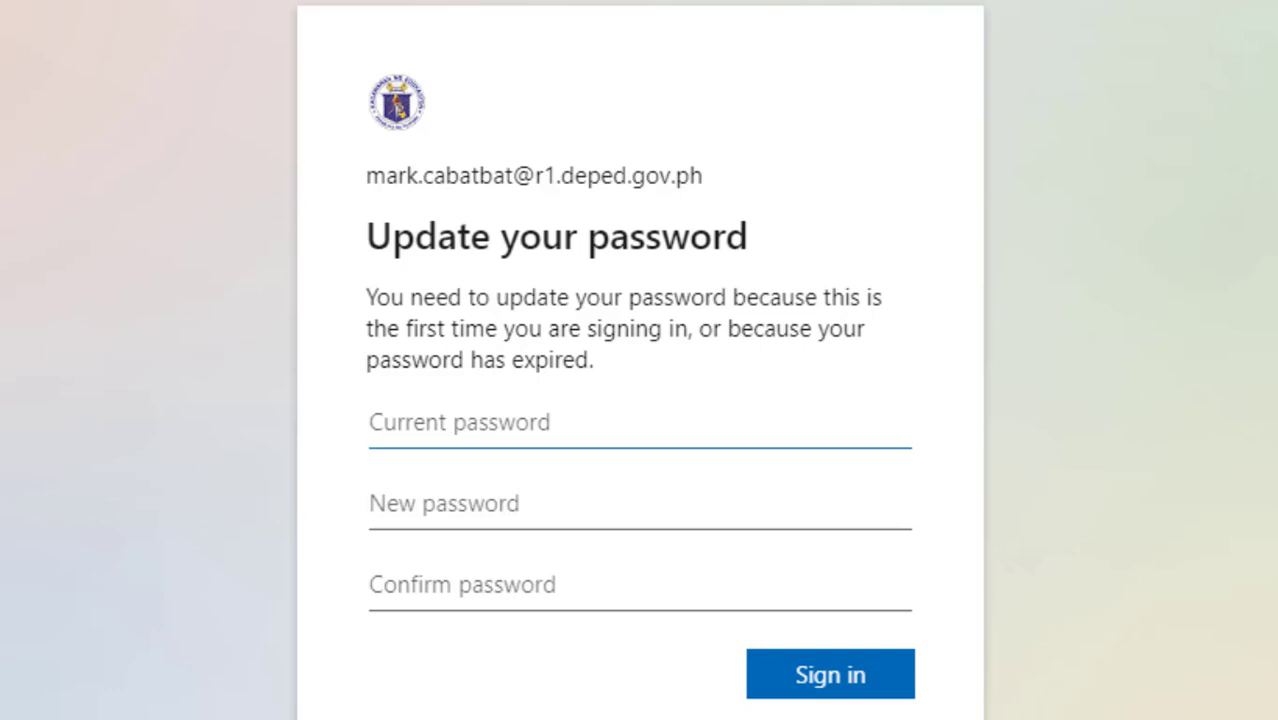
key("ctrl+v")
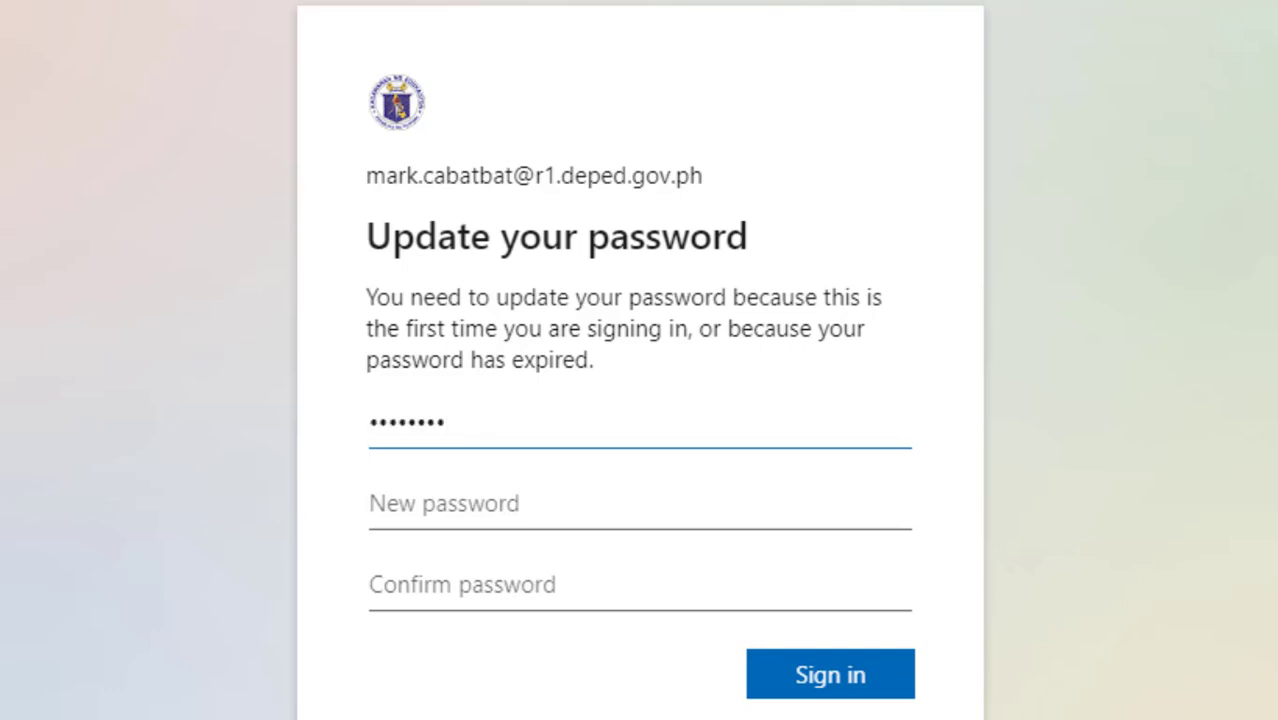
left_click(434, 505)
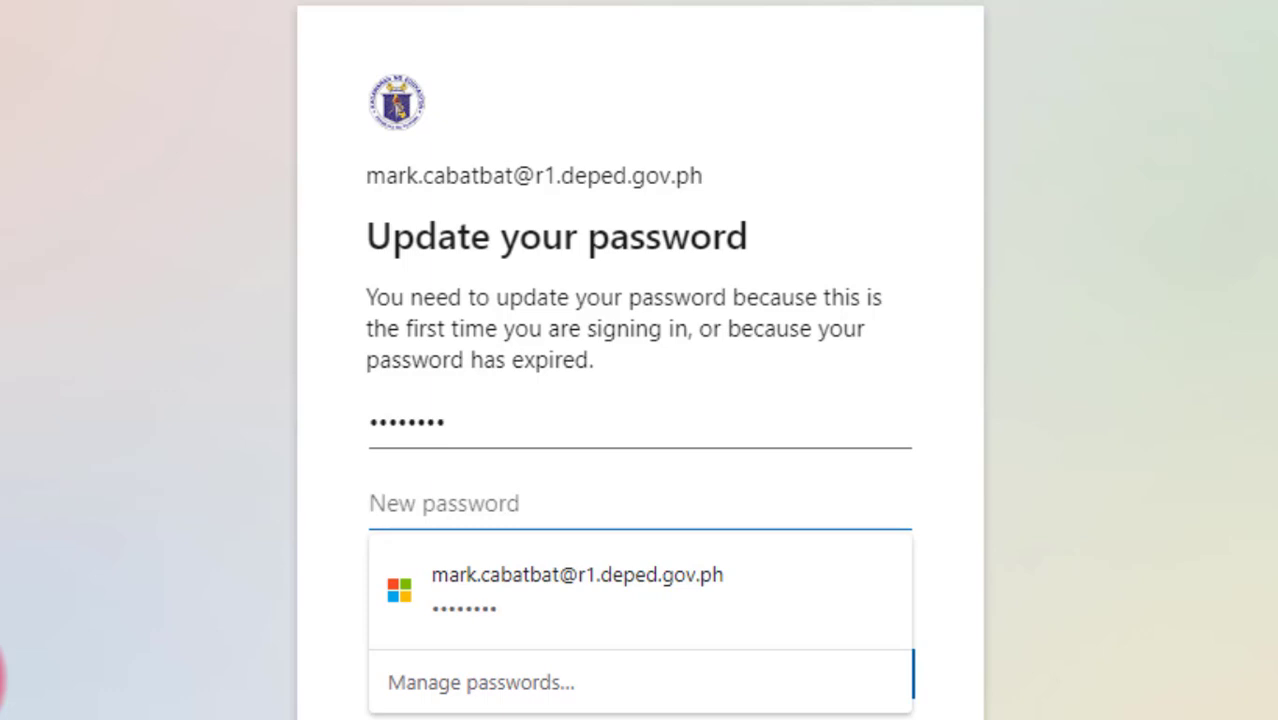
type("••••")
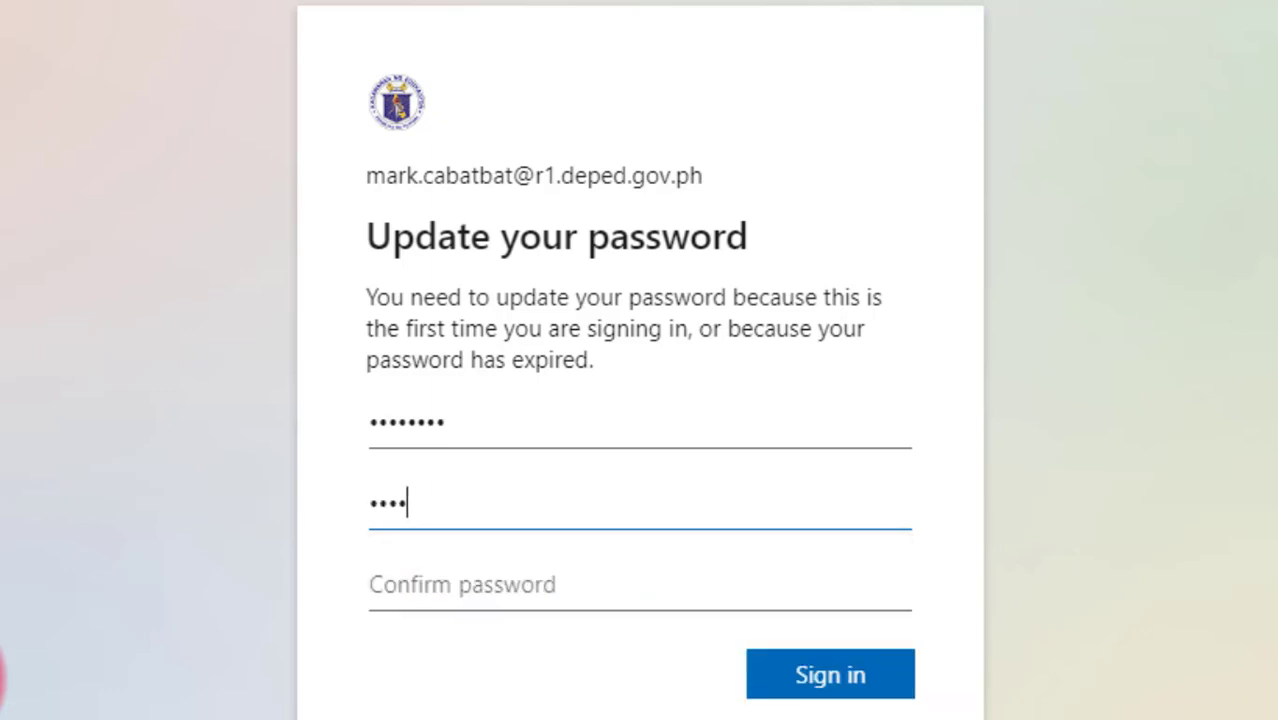
type("•••••••")
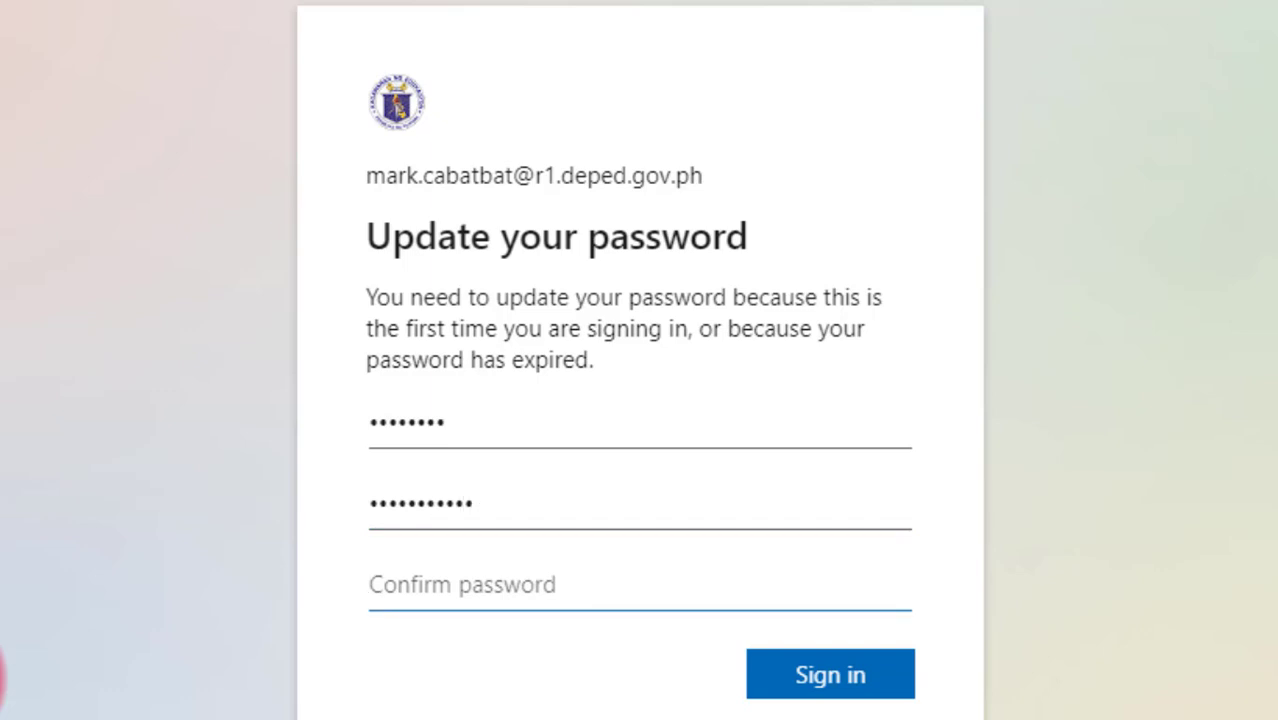
type("••••")
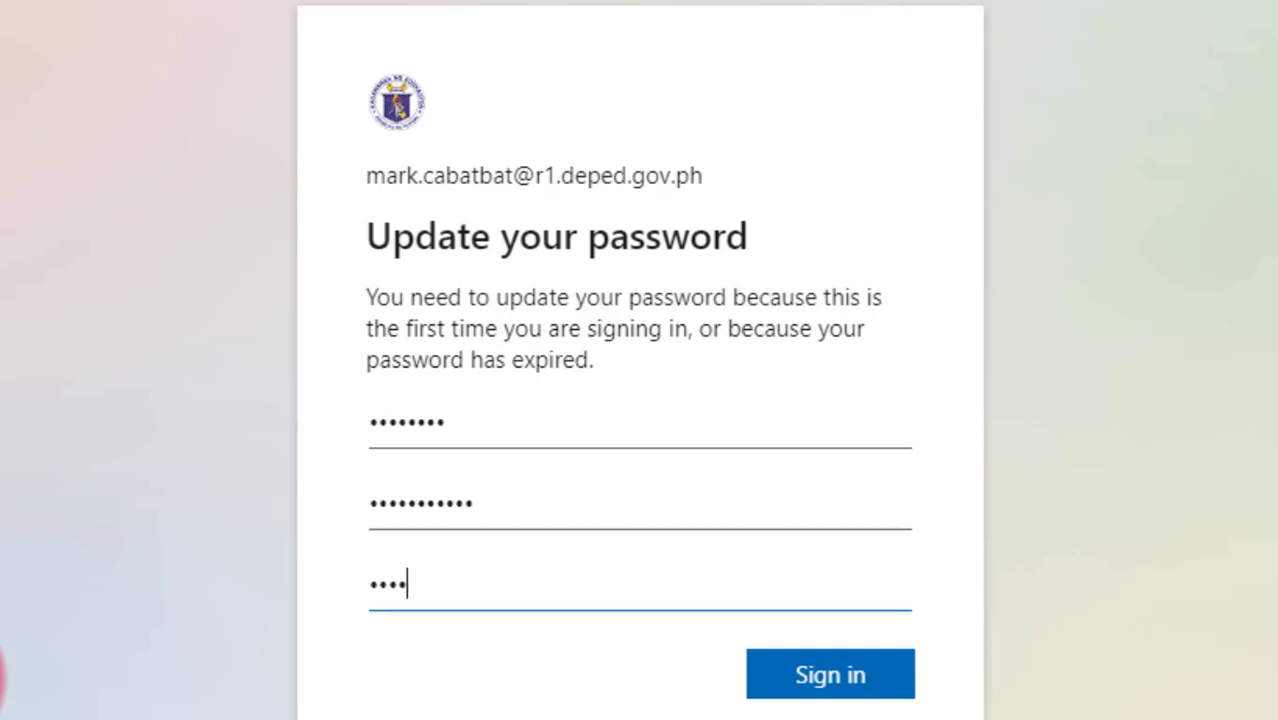
type("•••••••")
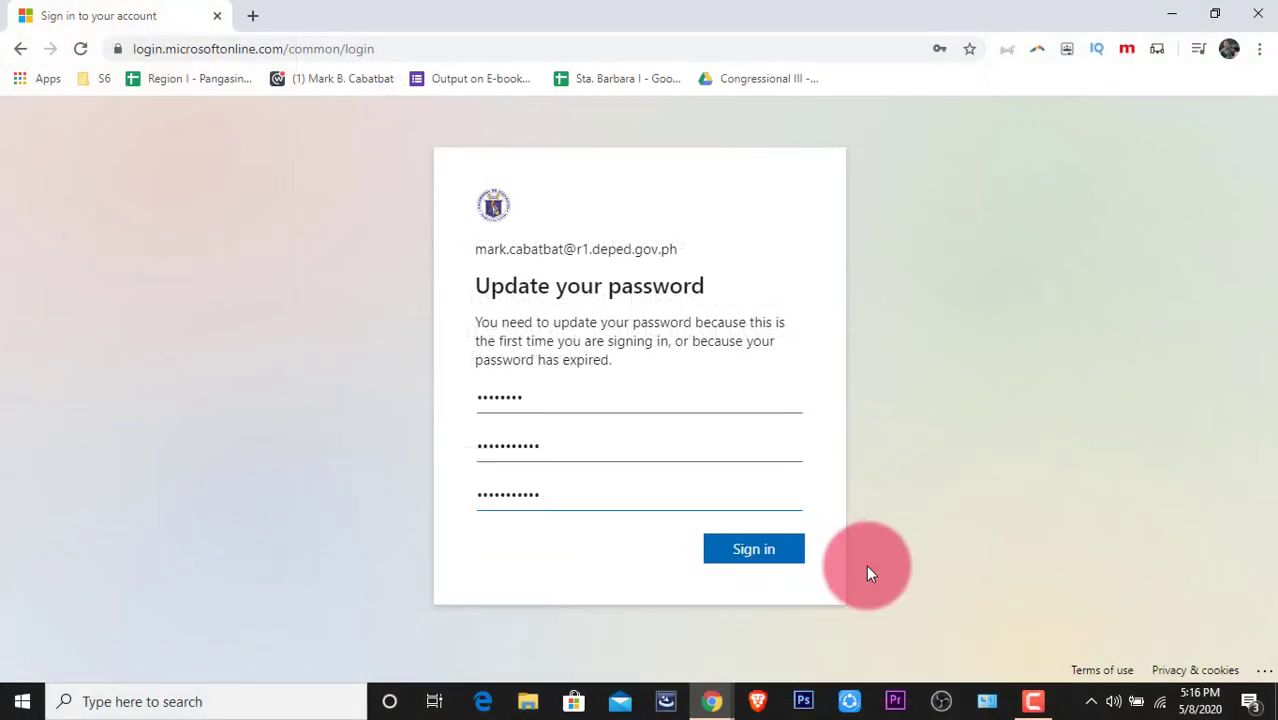
Submit the new password, update Chrome's saved copy, and continue past More information required.
left_click(757, 556)
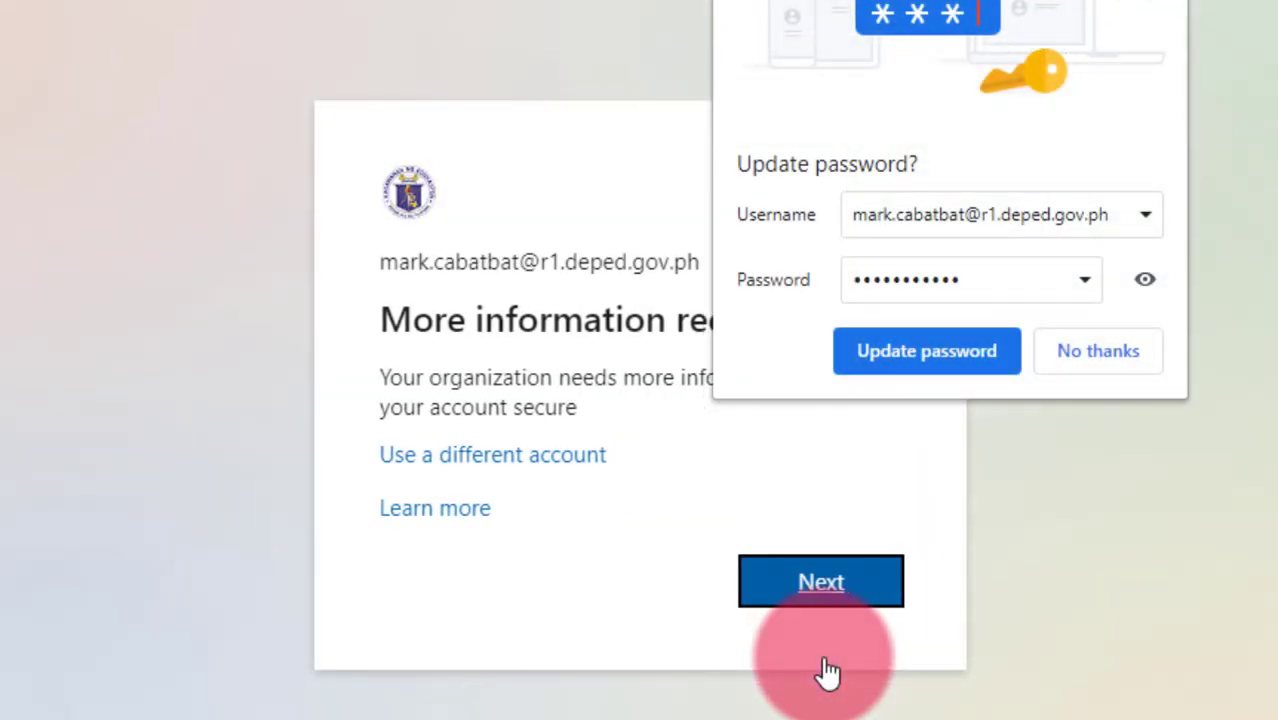
left_click(902, 356)
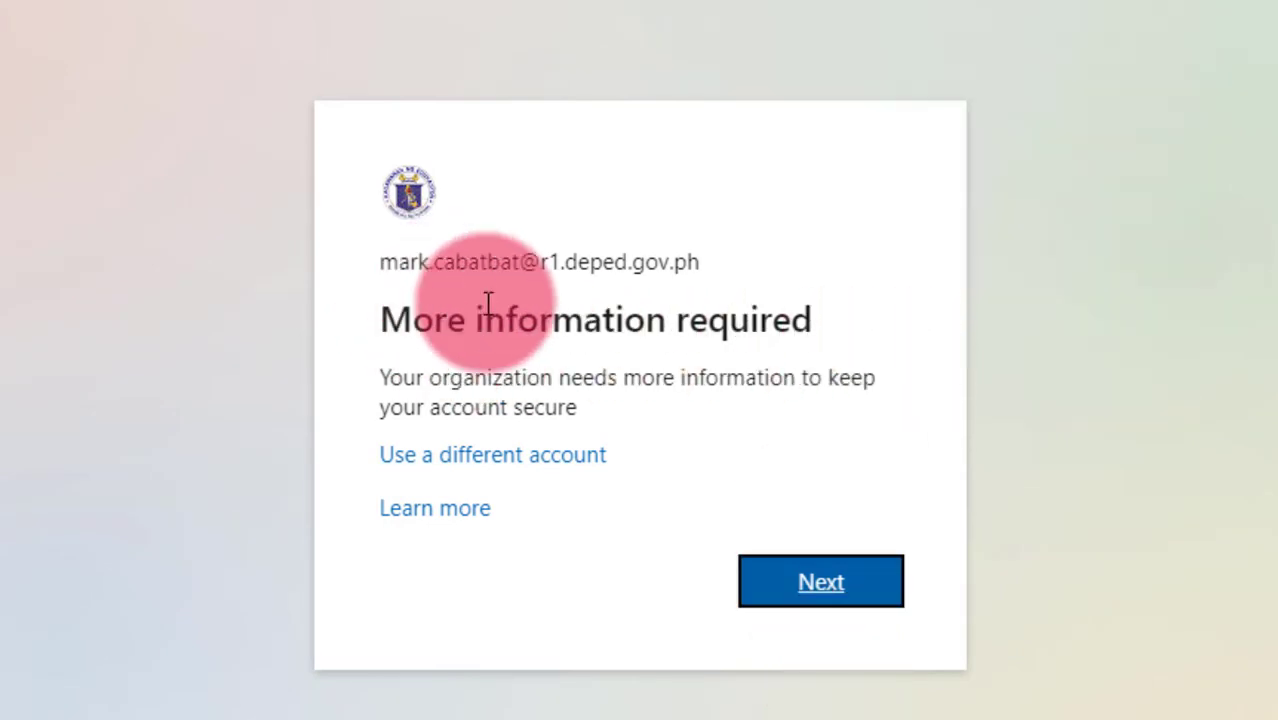
left_click(803, 605)
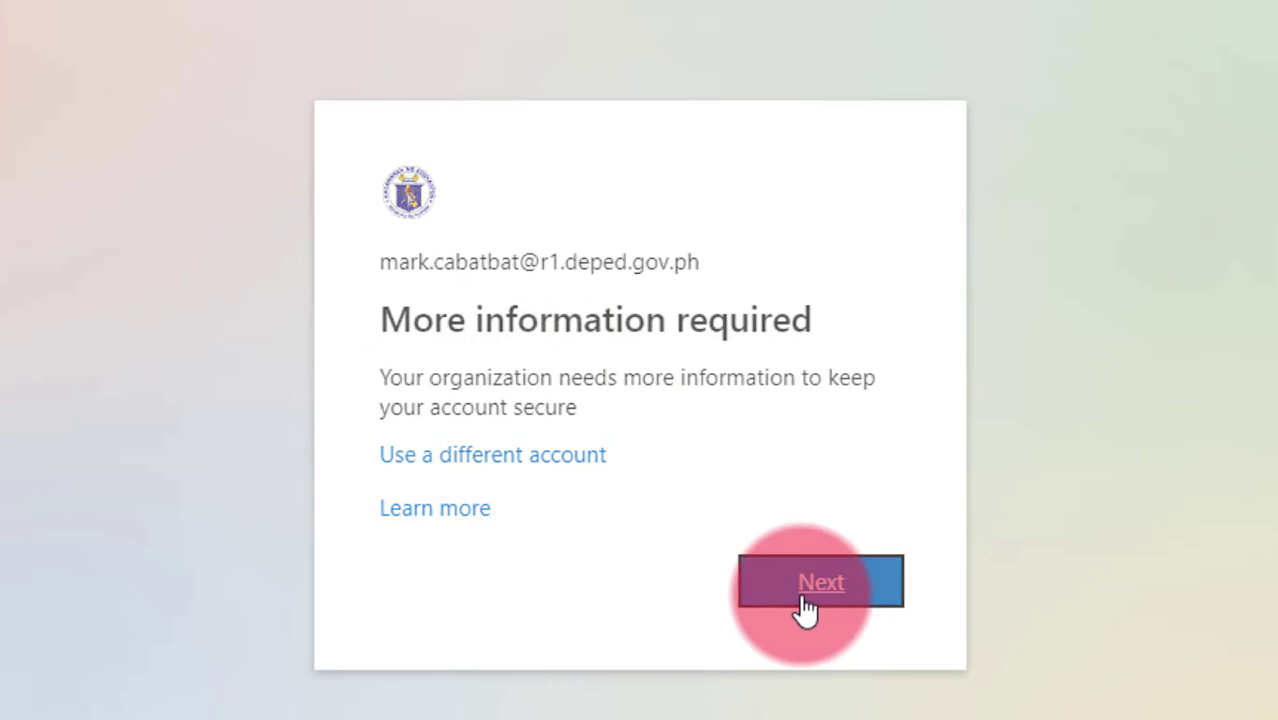
left_click(940, 668)
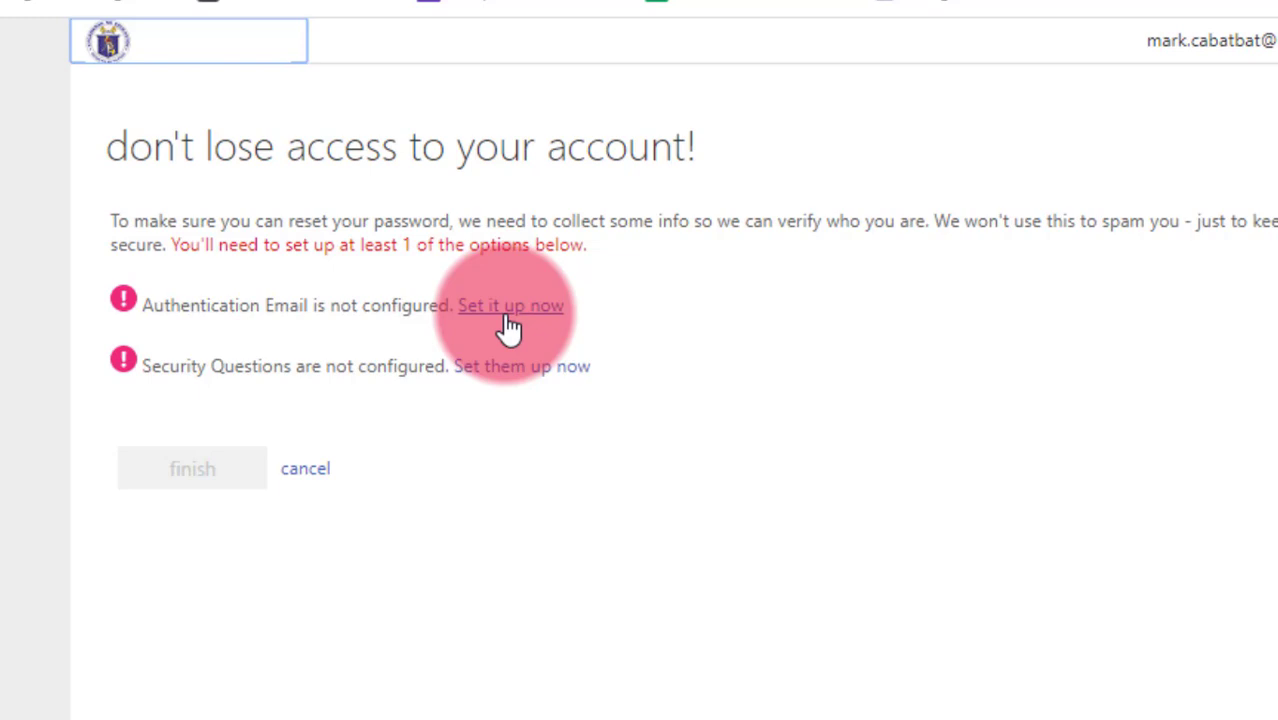
Enter an authentication e-mail address and have a verification code e-mailed to it.
left_click(510, 306)
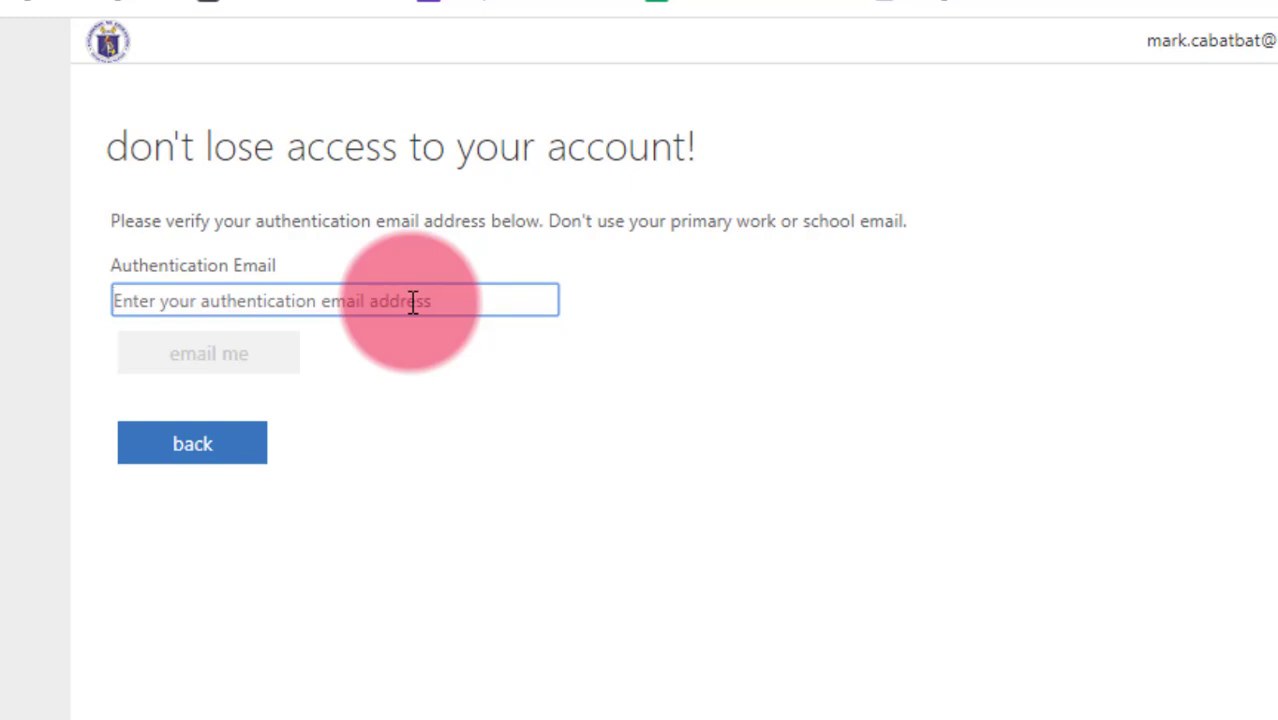
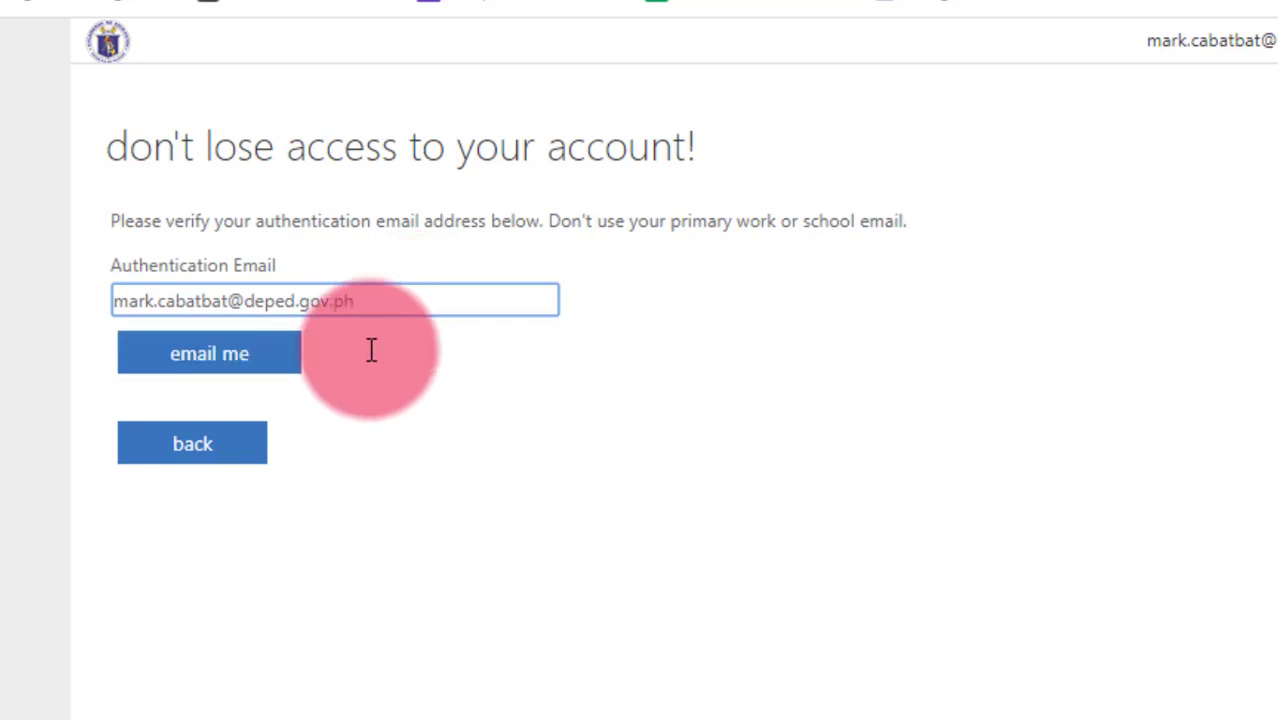
left_click(222, 359)
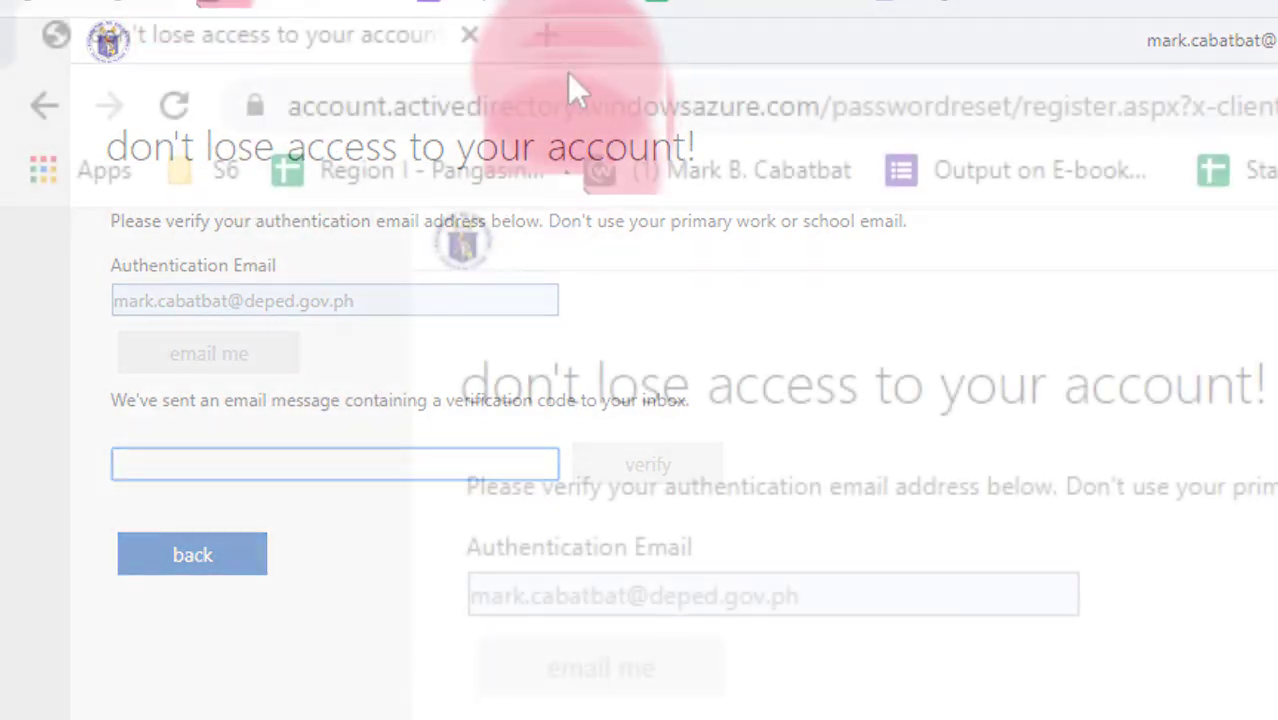
In a new Gmail tab, open the DEPED REGION 1 verification email and copy its code.
left_click(545, 36)
type("g")
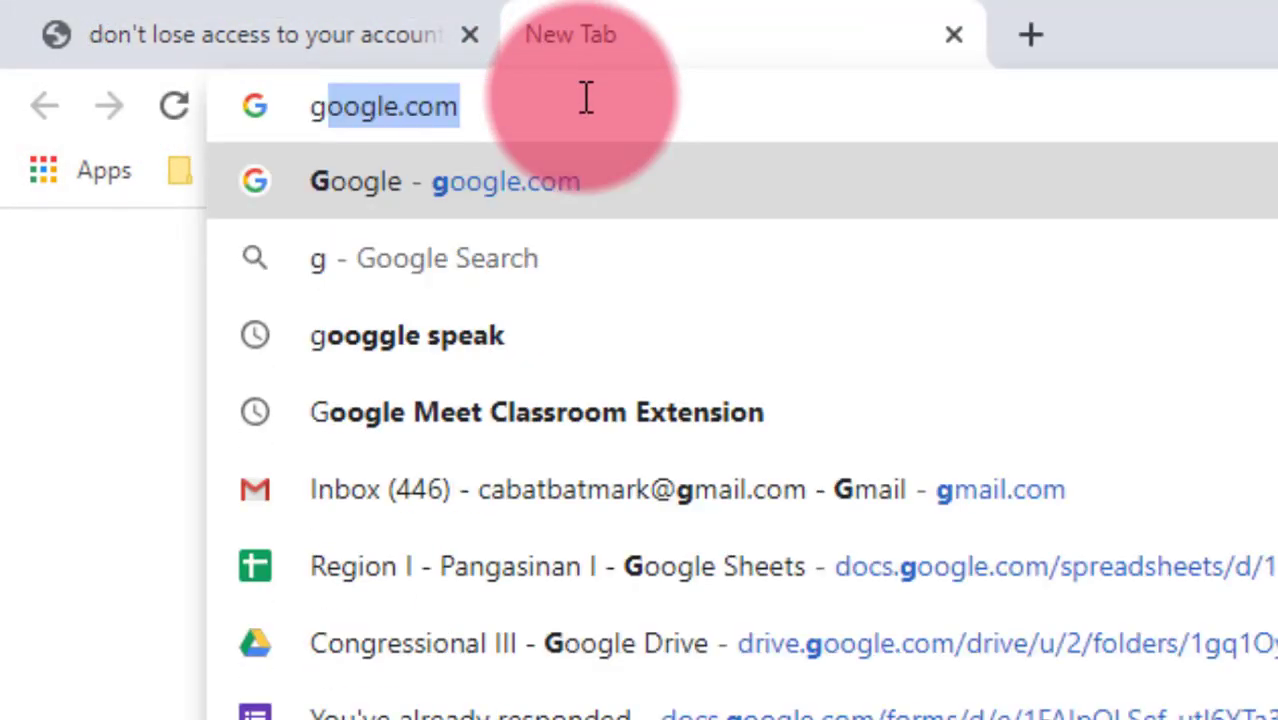
type("mail")
key("Return")
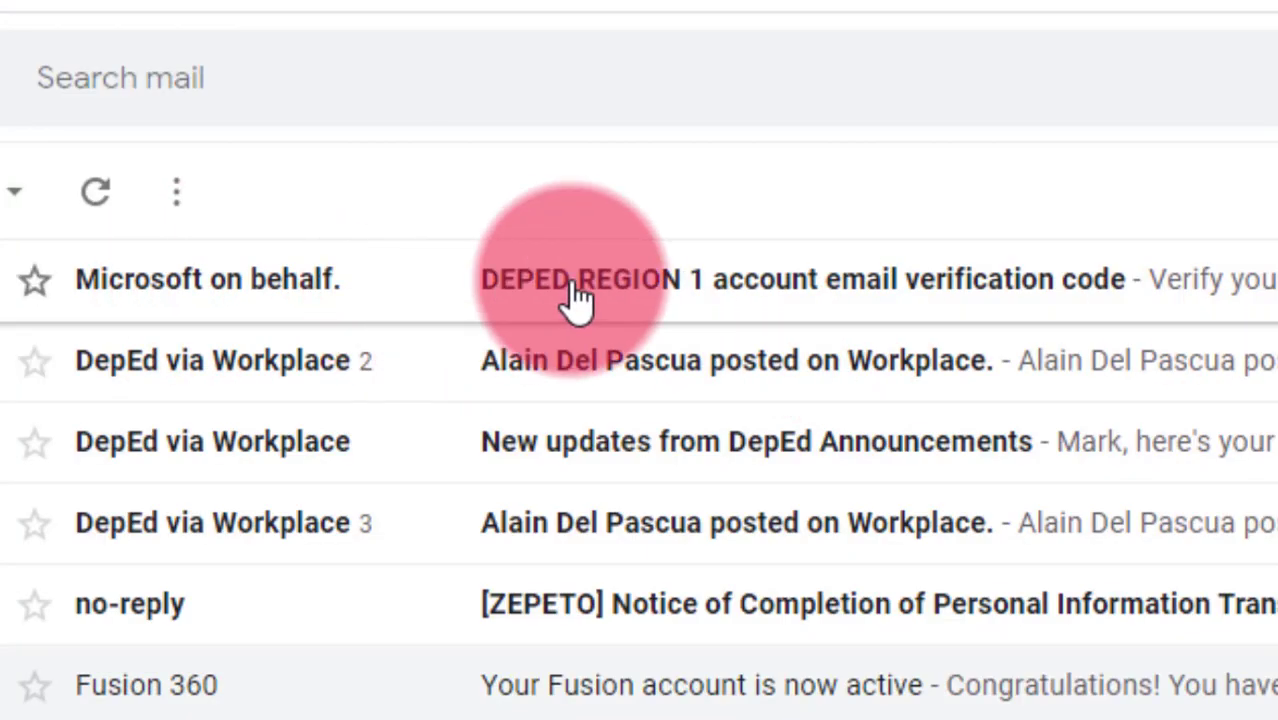
left_click(578, 295)
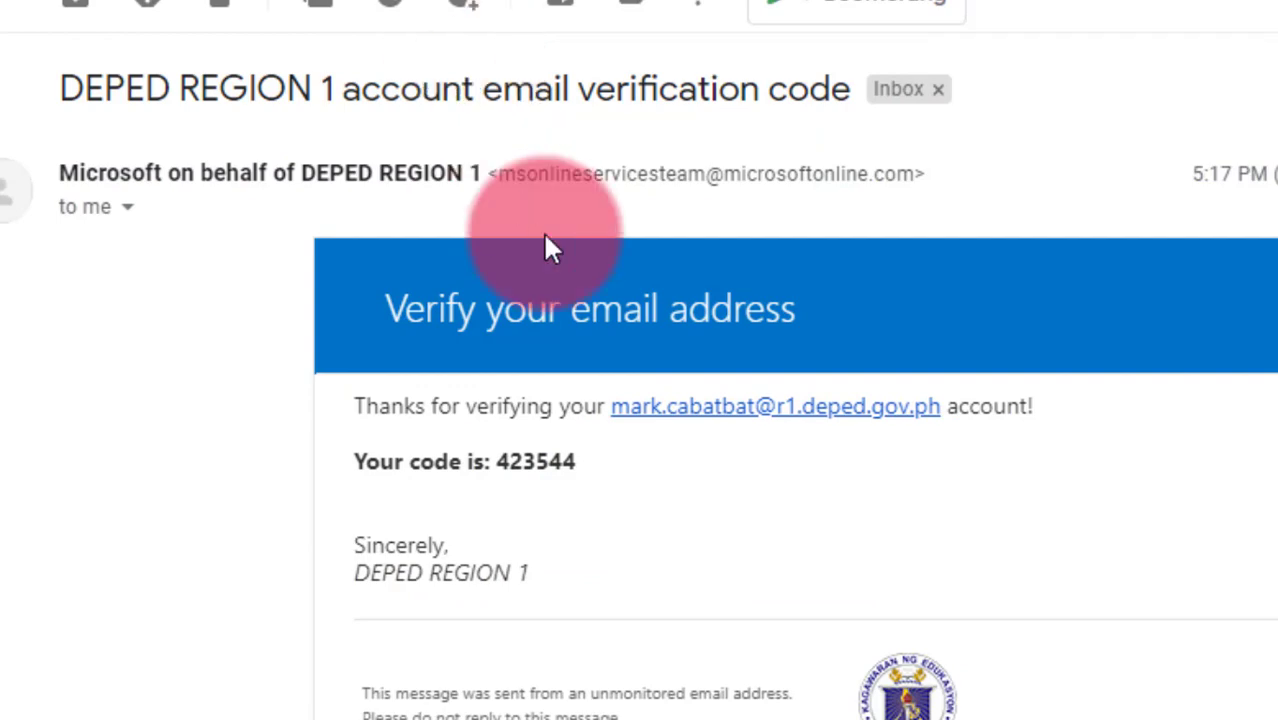
left_click_drag(592, 468, 497, 466)
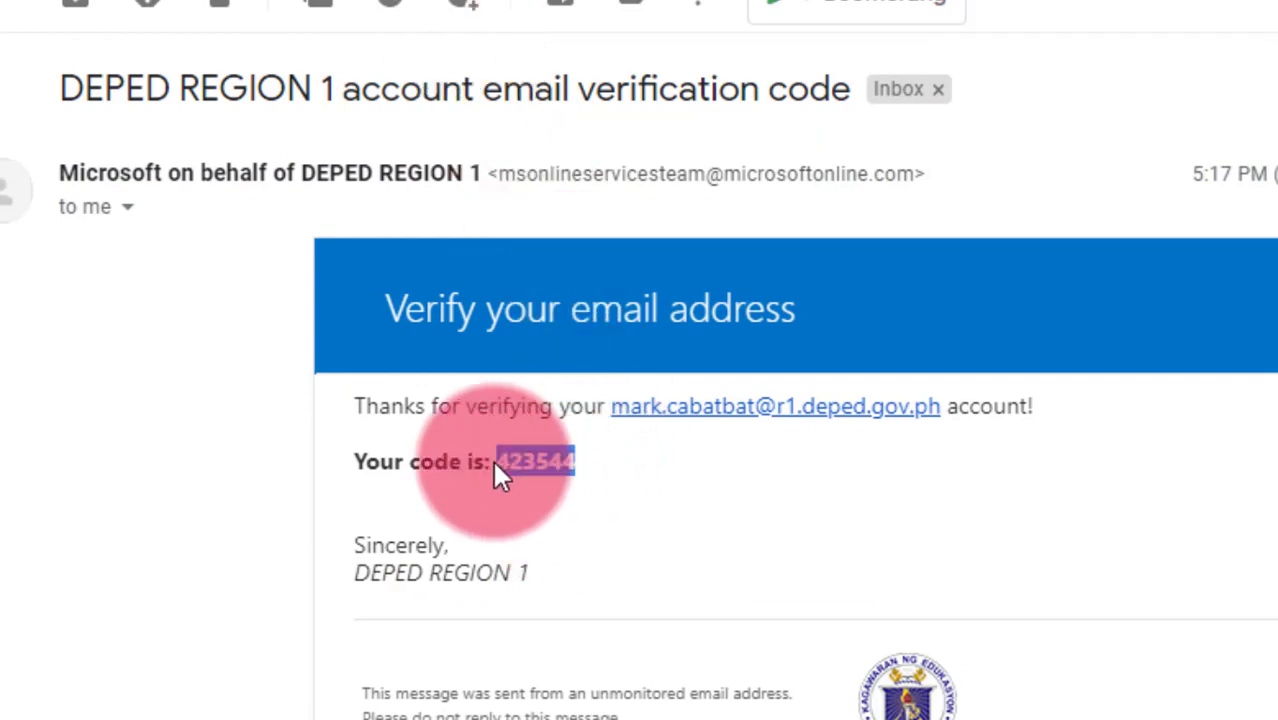
right_click(497, 464)
left_click(566, 486)
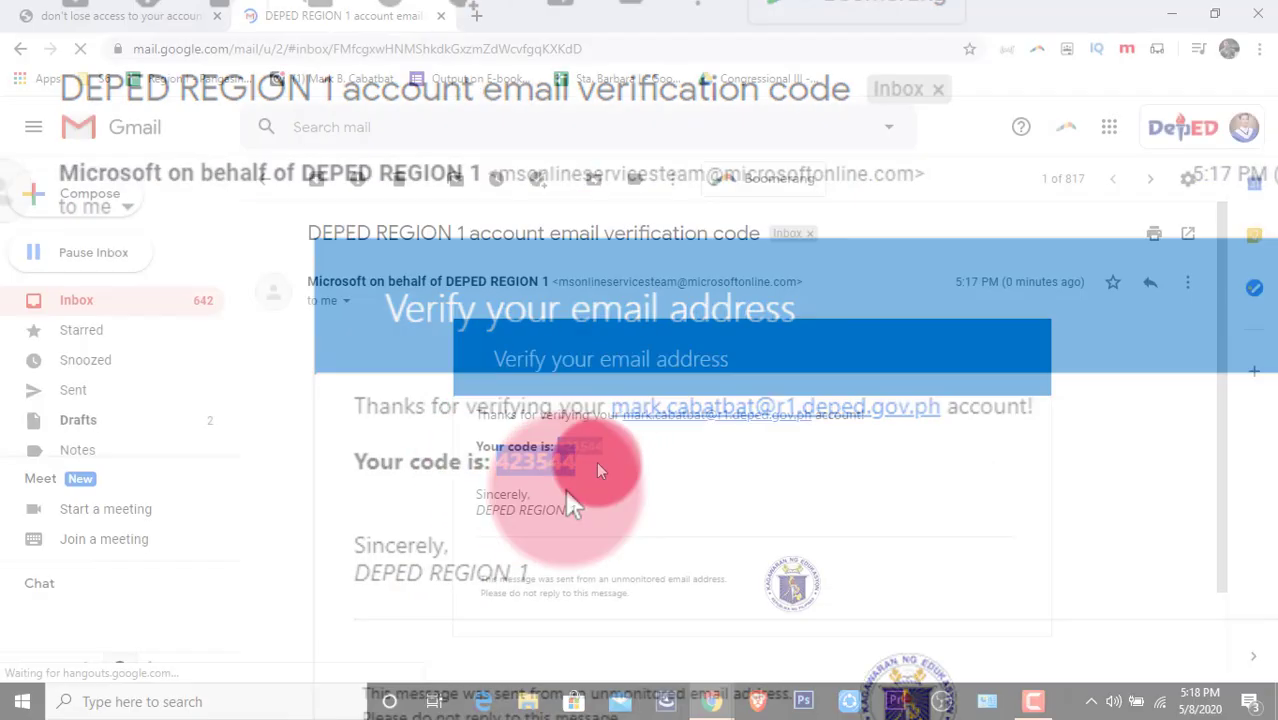
Re-copy the verification code from Gmail and return to the security setup page.
left_click(75, 16)
left_click(255, 375)
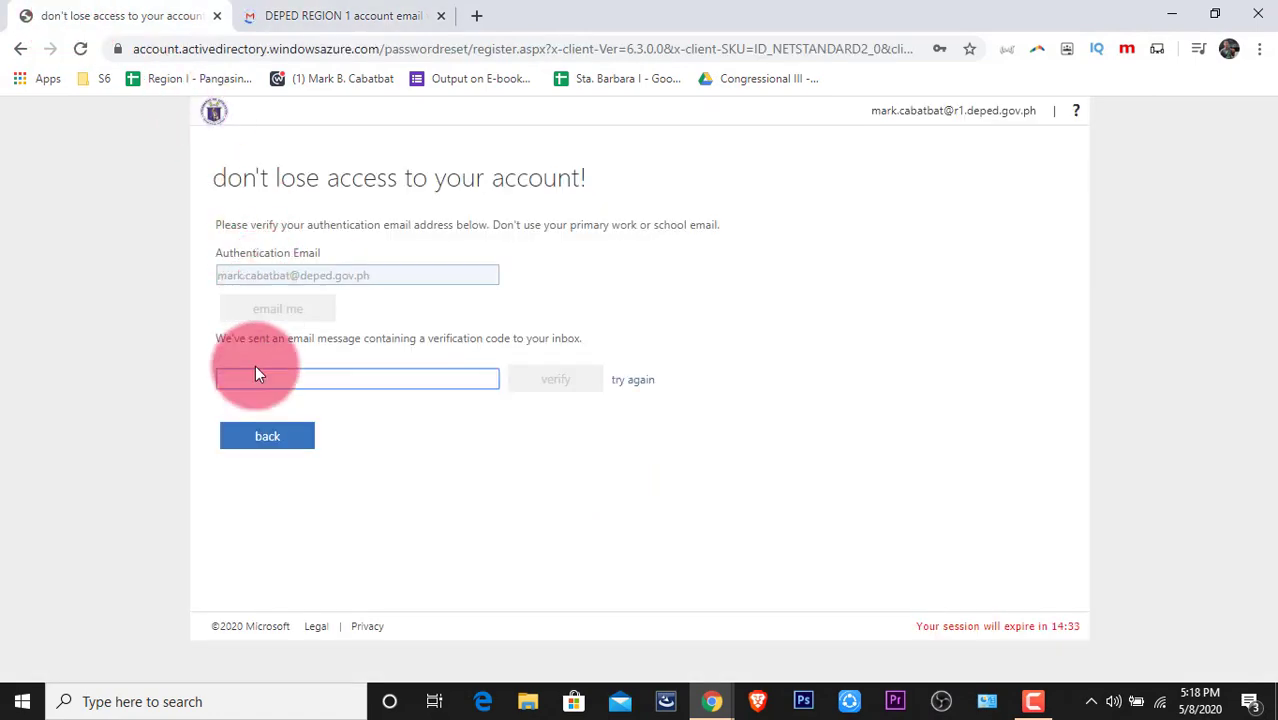
right_click(256, 377)
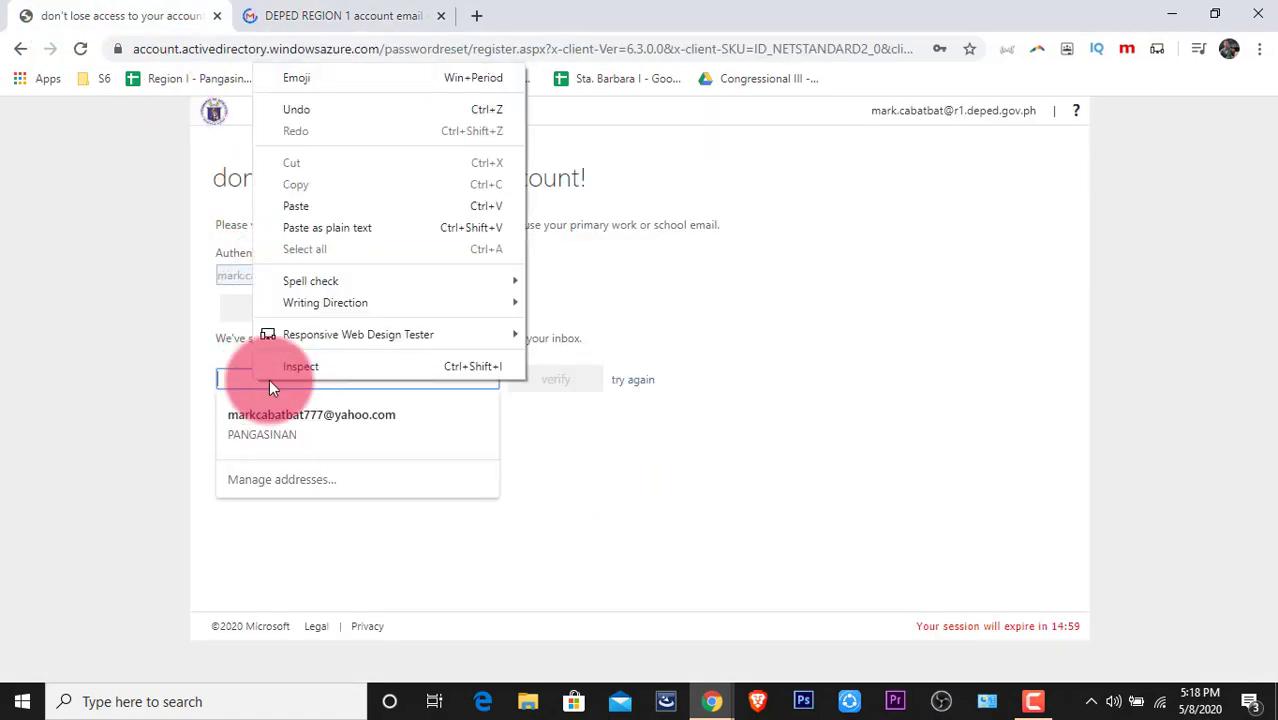
left_click(30, 191)
left_click(350, 15)
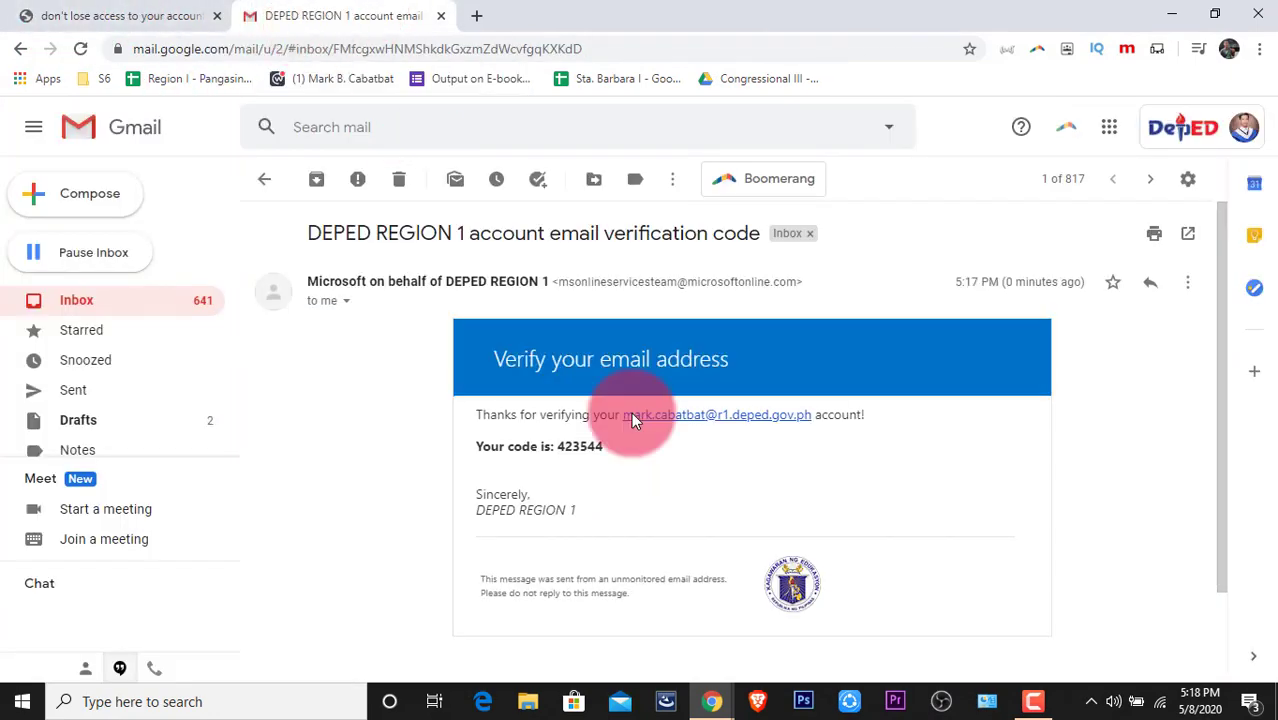
left_click_drag(604, 445, 566, 452)
right_click(560, 447)
left_click(590, 478)
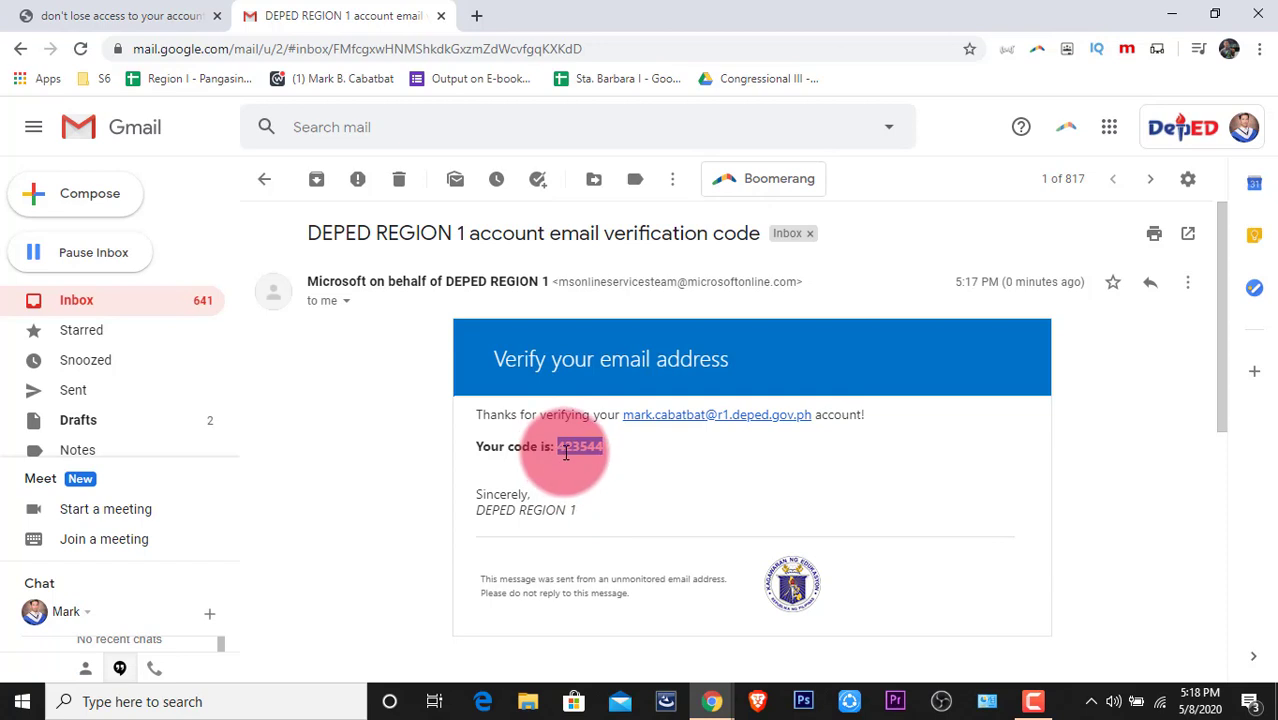
right_click(564, 450)
left_click(598, 464)
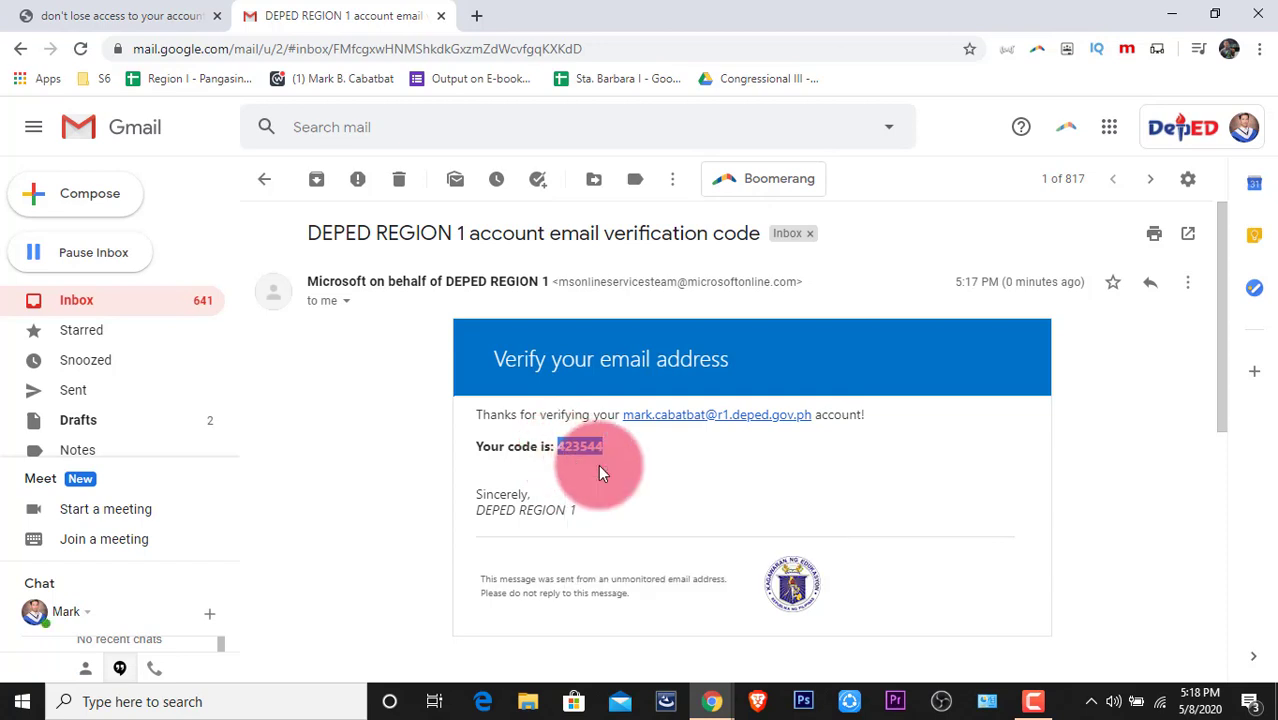
left_click(100, 12)
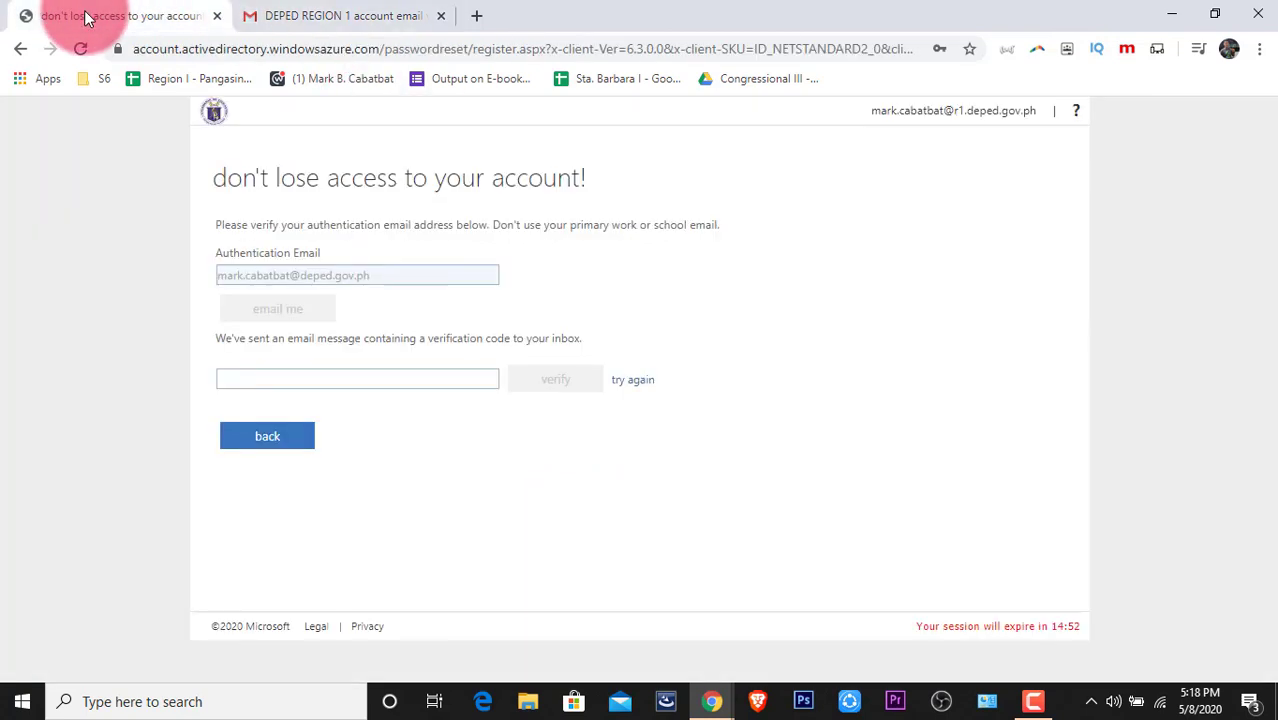
Paste the emailed code into the verification field and verify it.
left_click(308, 377)
right_click(318, 380)
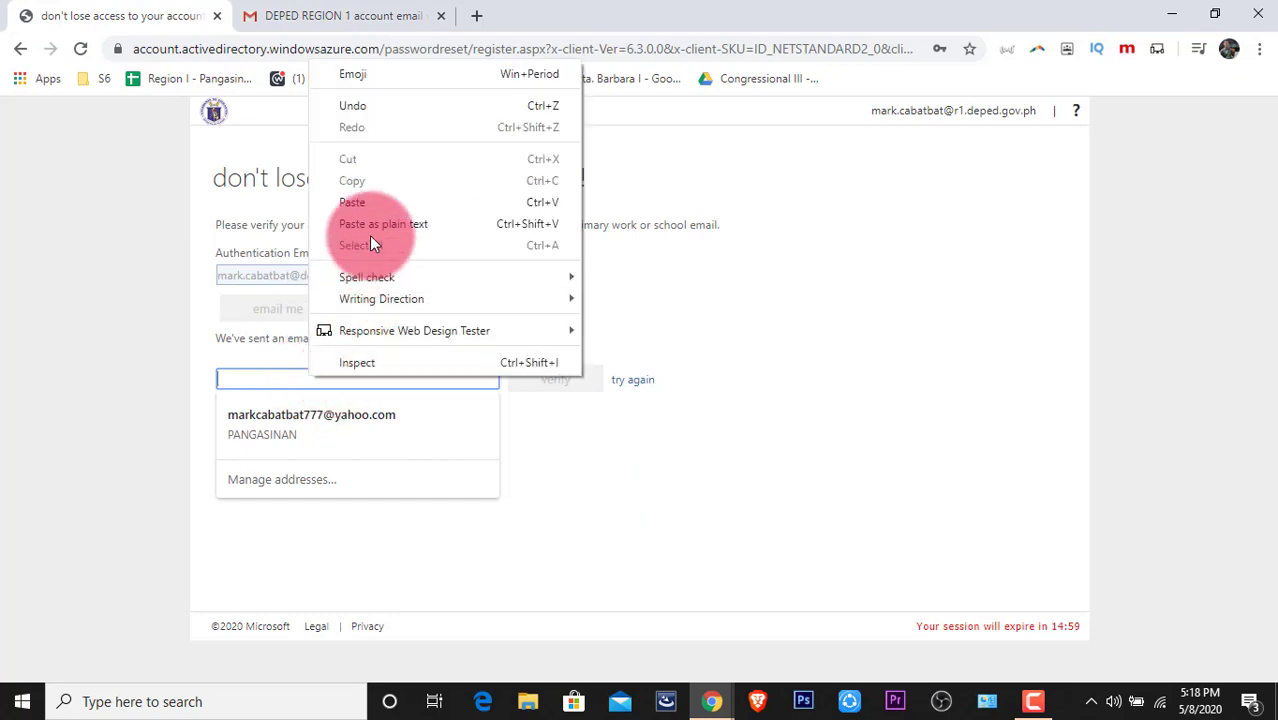
left_click(359, 203)
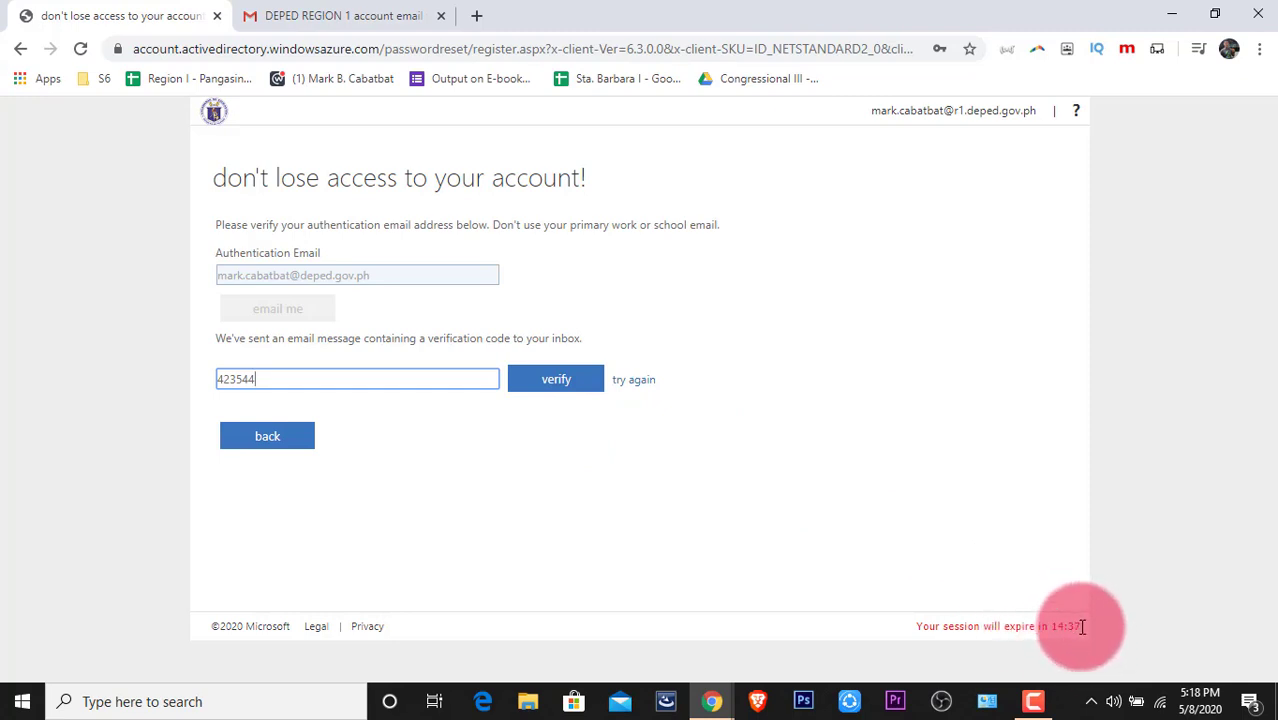
left_click(542, 385)
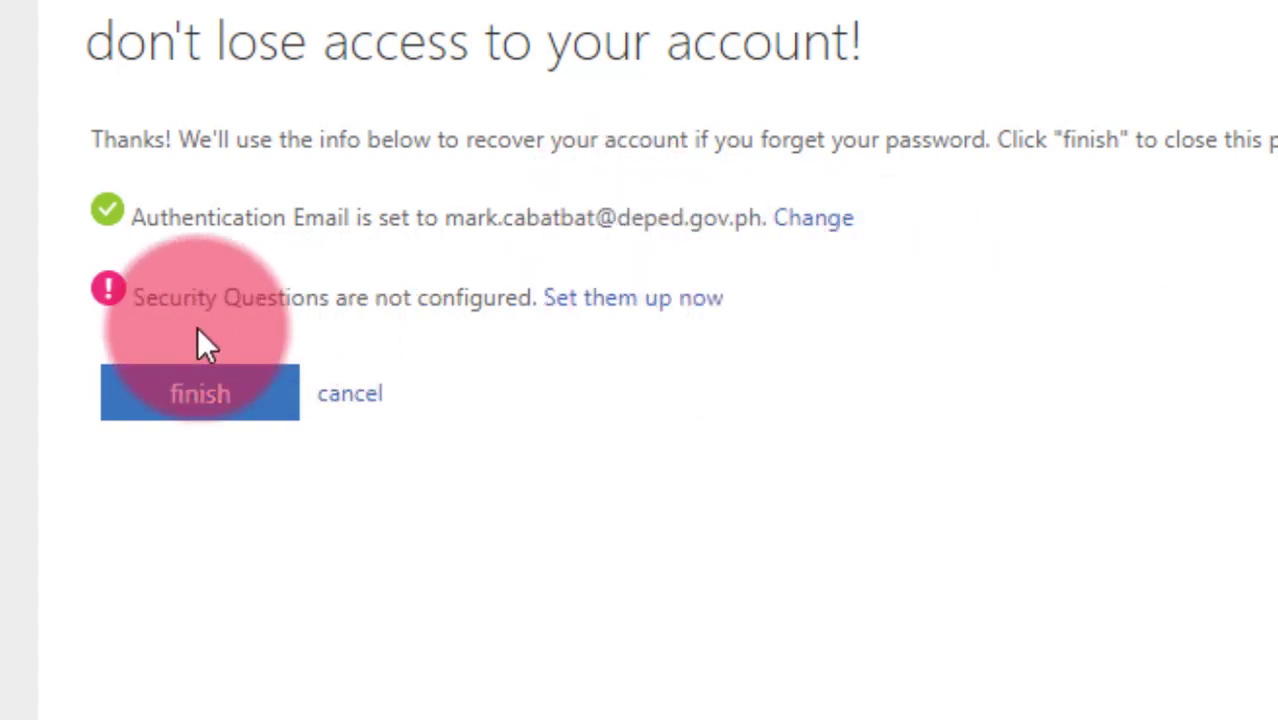
Set up security questions (father's birth city, mother's middle name, first school) with answers and finish.
left_click(655, 300)
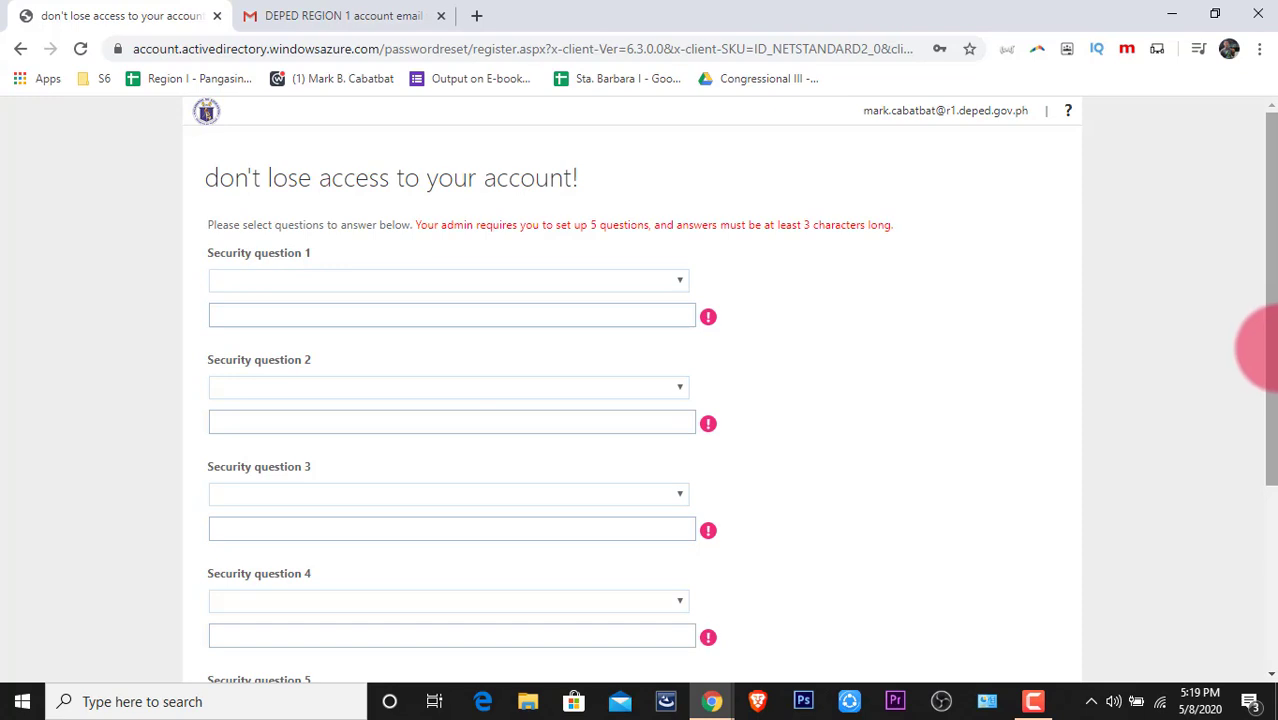
left_click(660, 280)
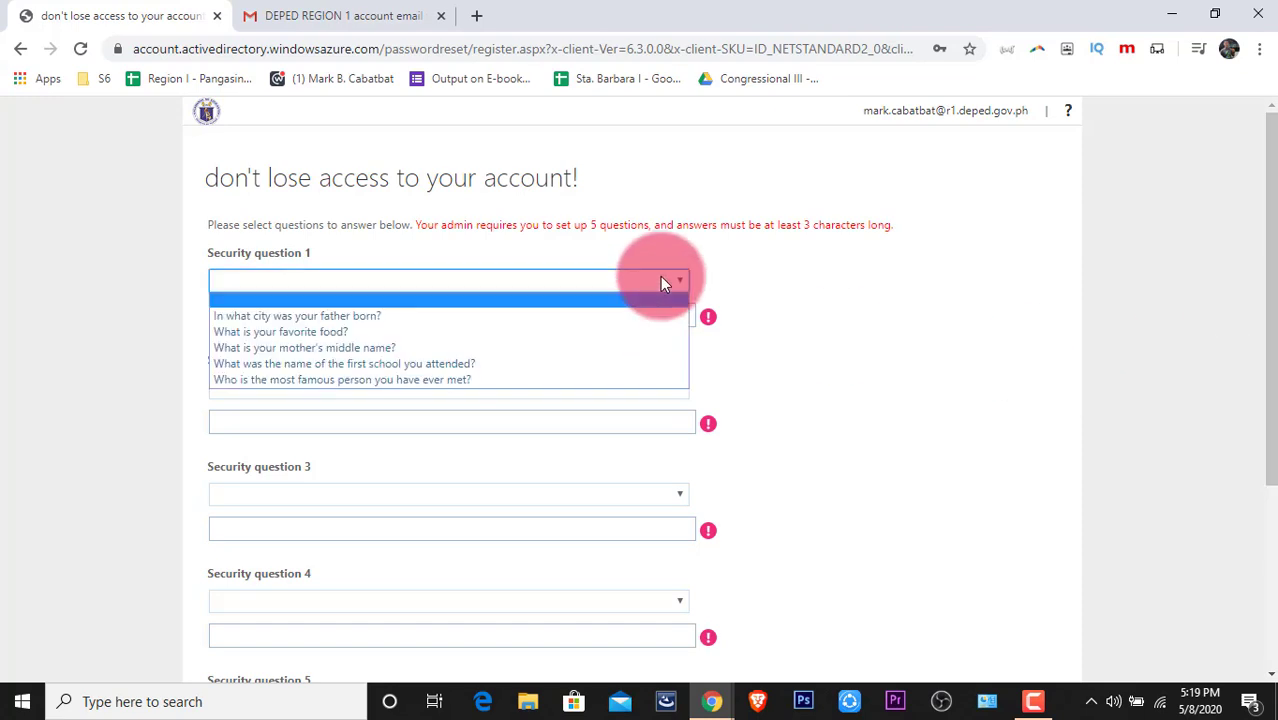
left_click(482, 314)
left_click(413, 320)
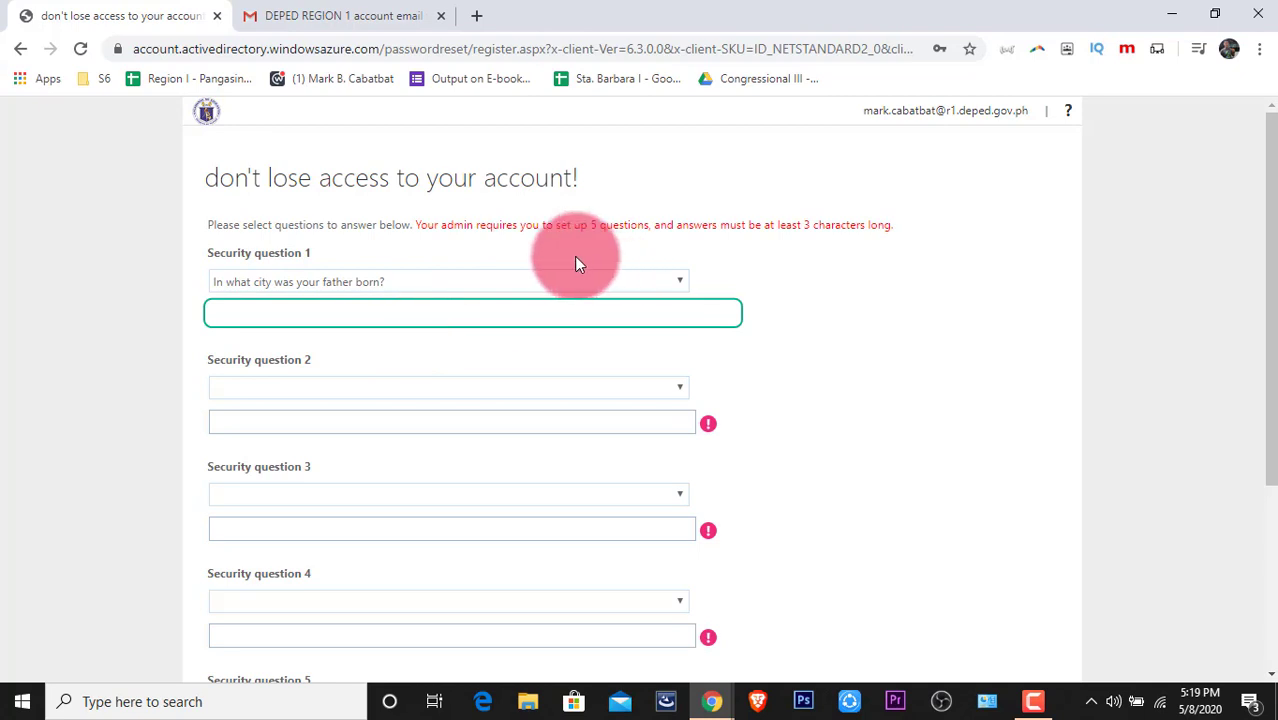
left_click(336, 394)
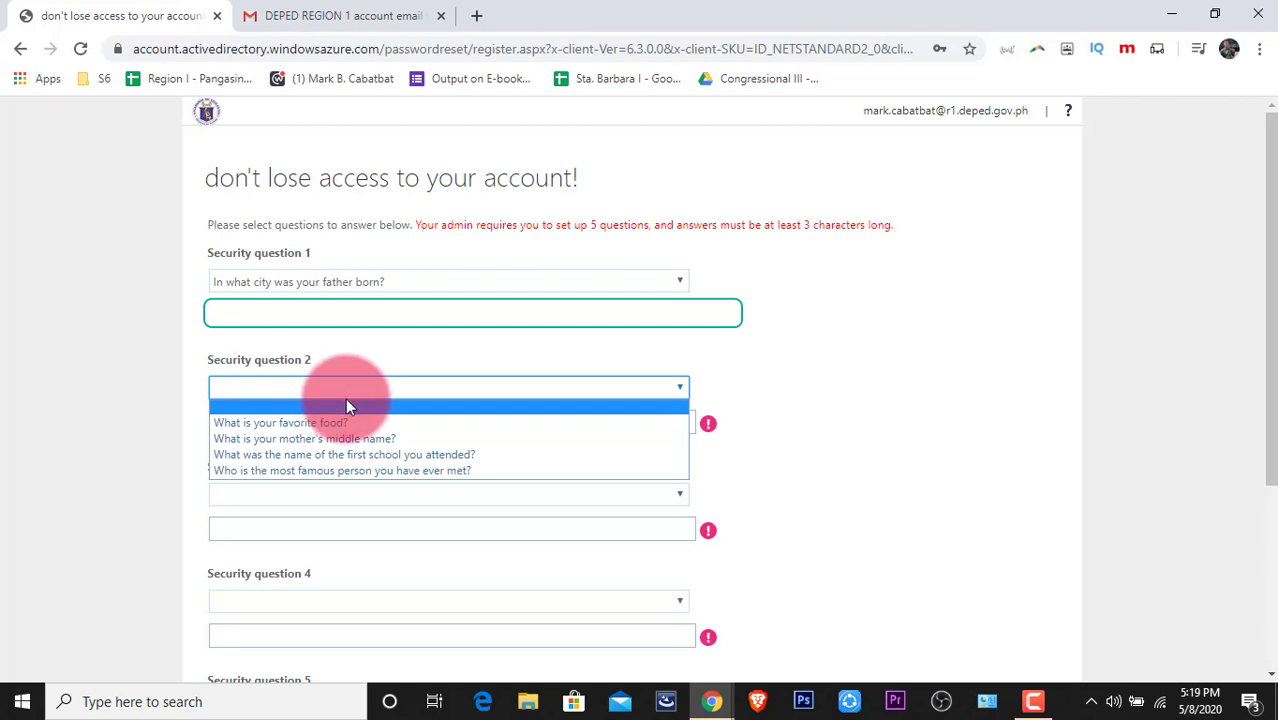
left_click(368, 438)
left_click(314, 430)
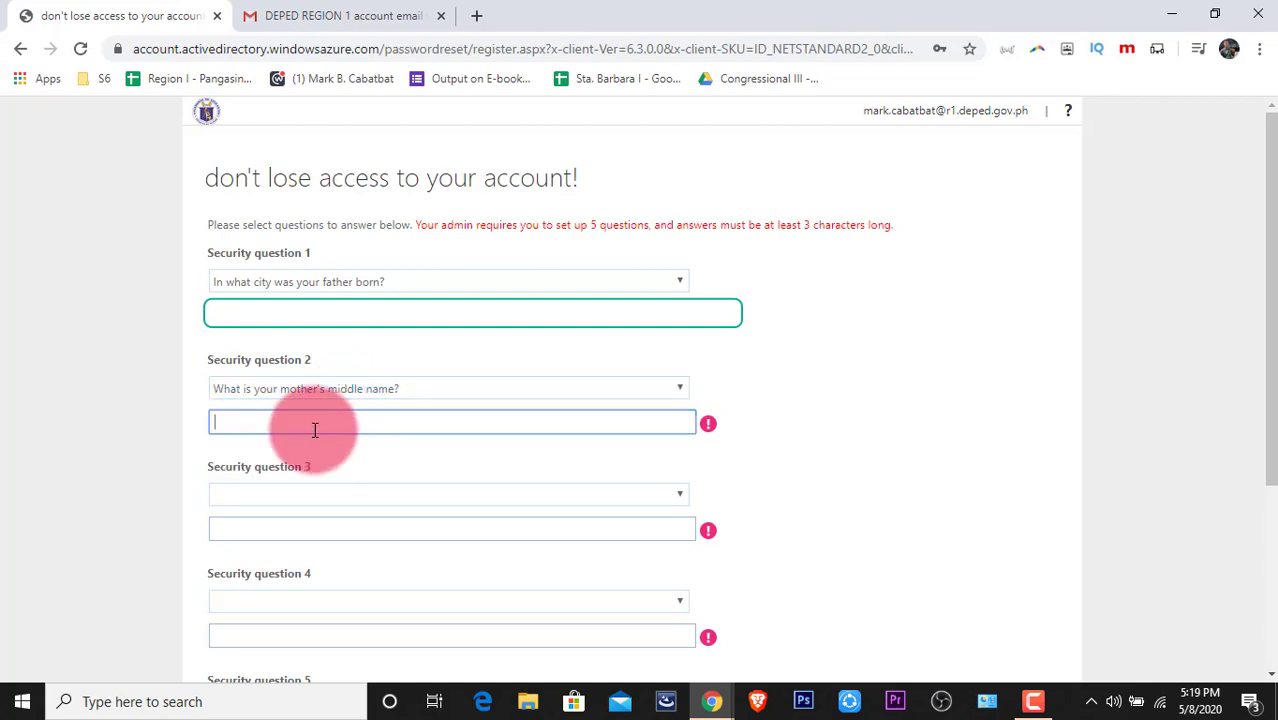
left_click(561, 497)
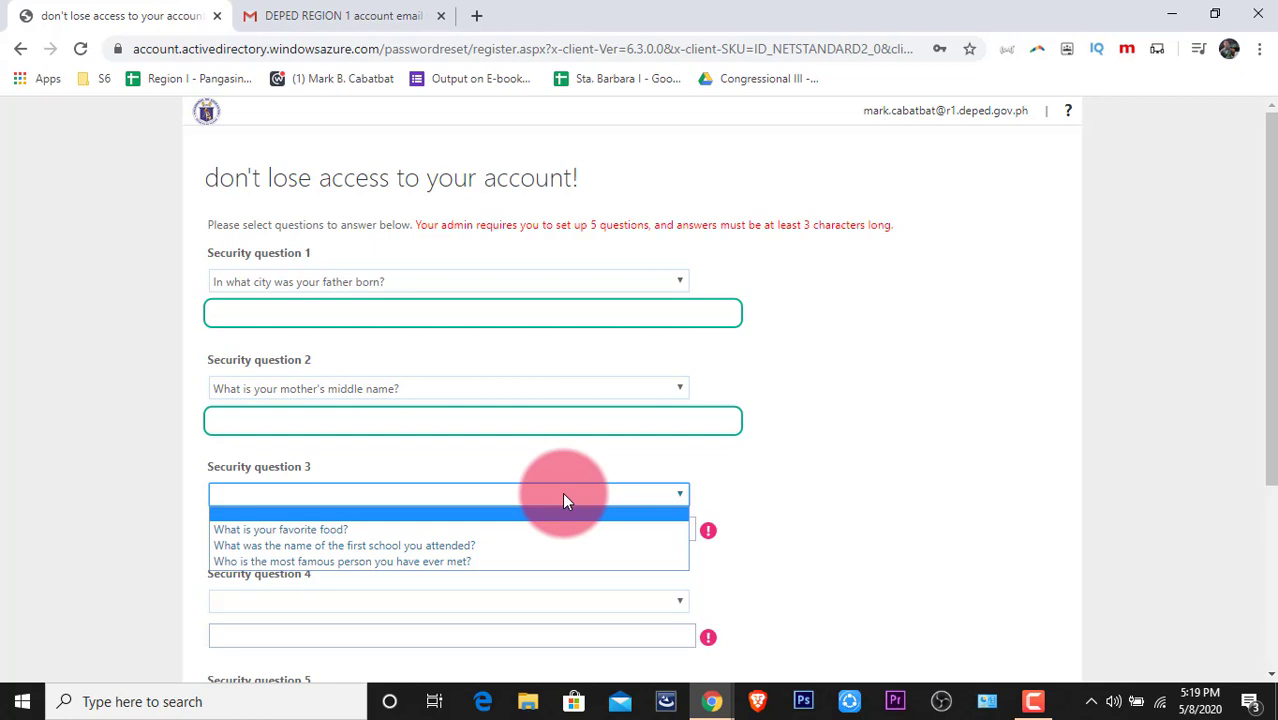
left_click(545, 546)
left_click(513, 526)
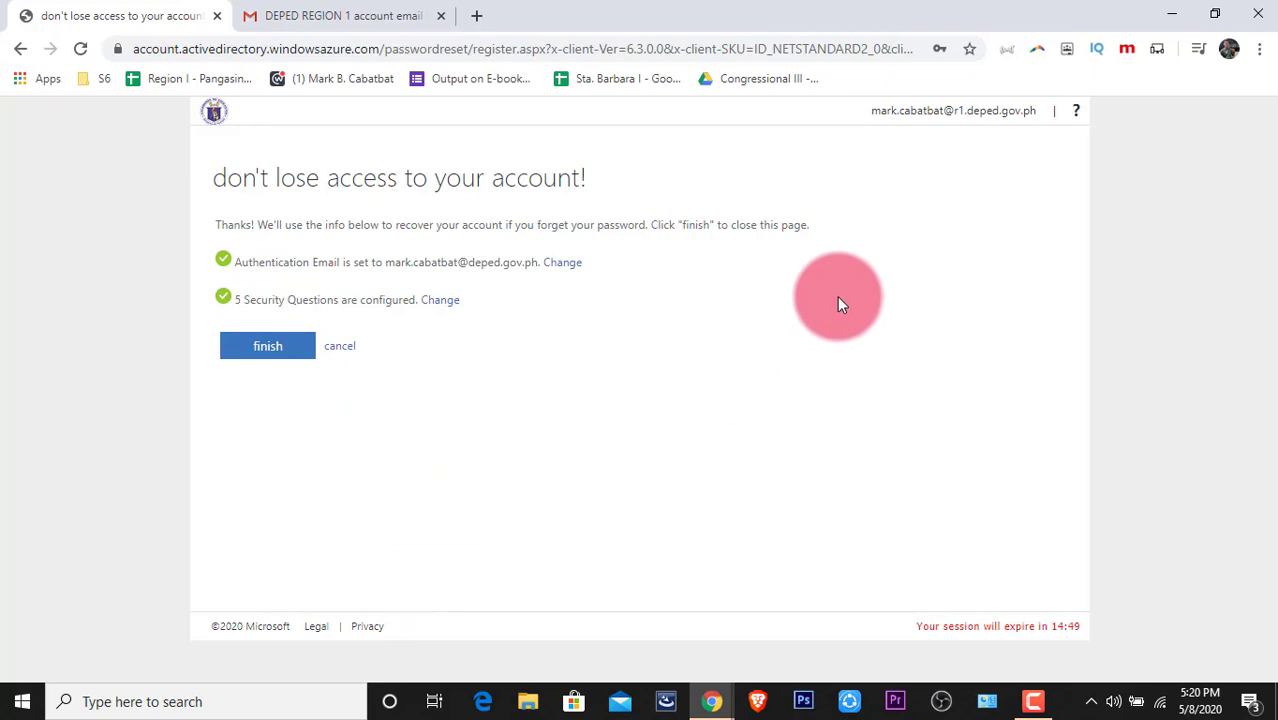
left_click(268, 350)
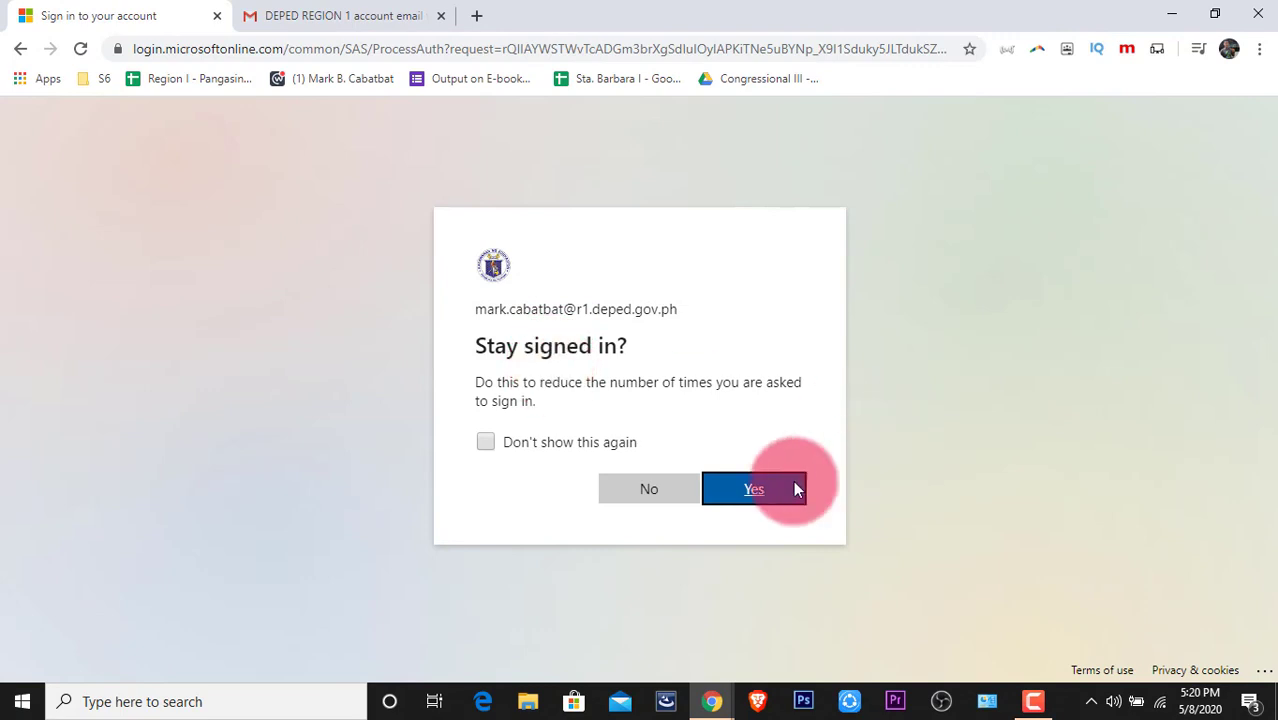
Choose to stay signed in and close the Office 365 welcome carousel.
left_click(767, 502)
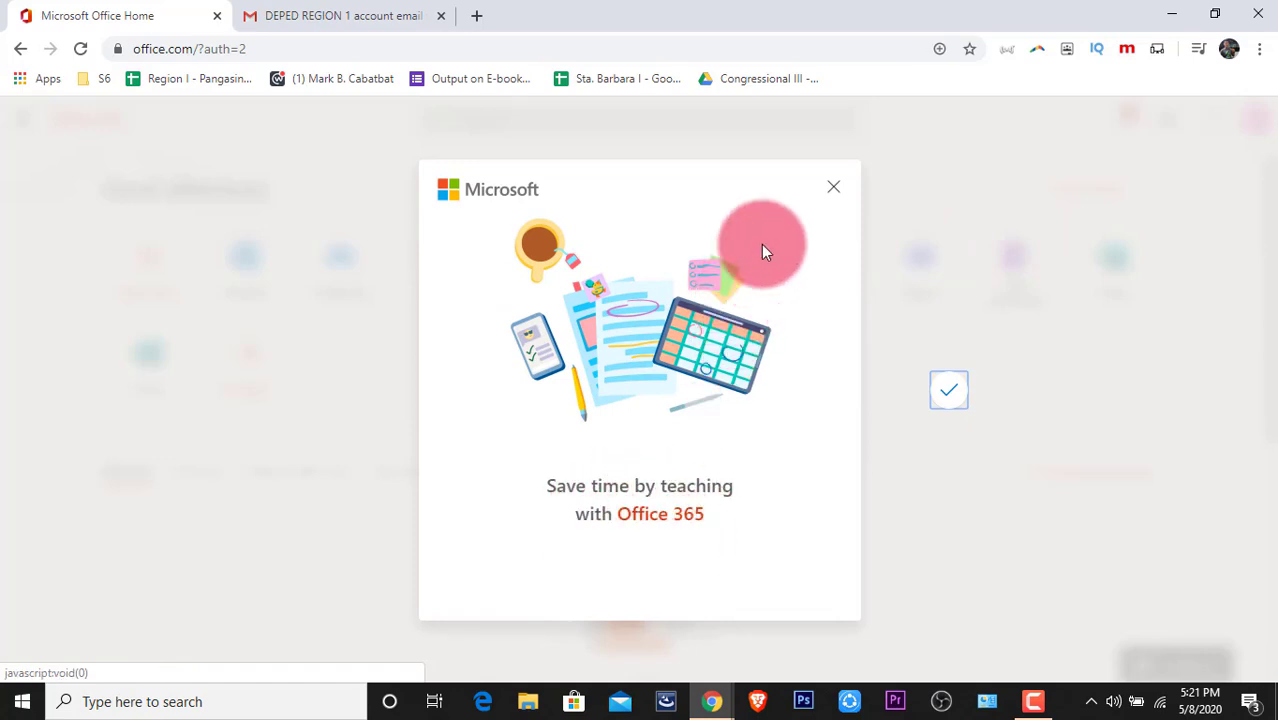
left_click(834, 190)
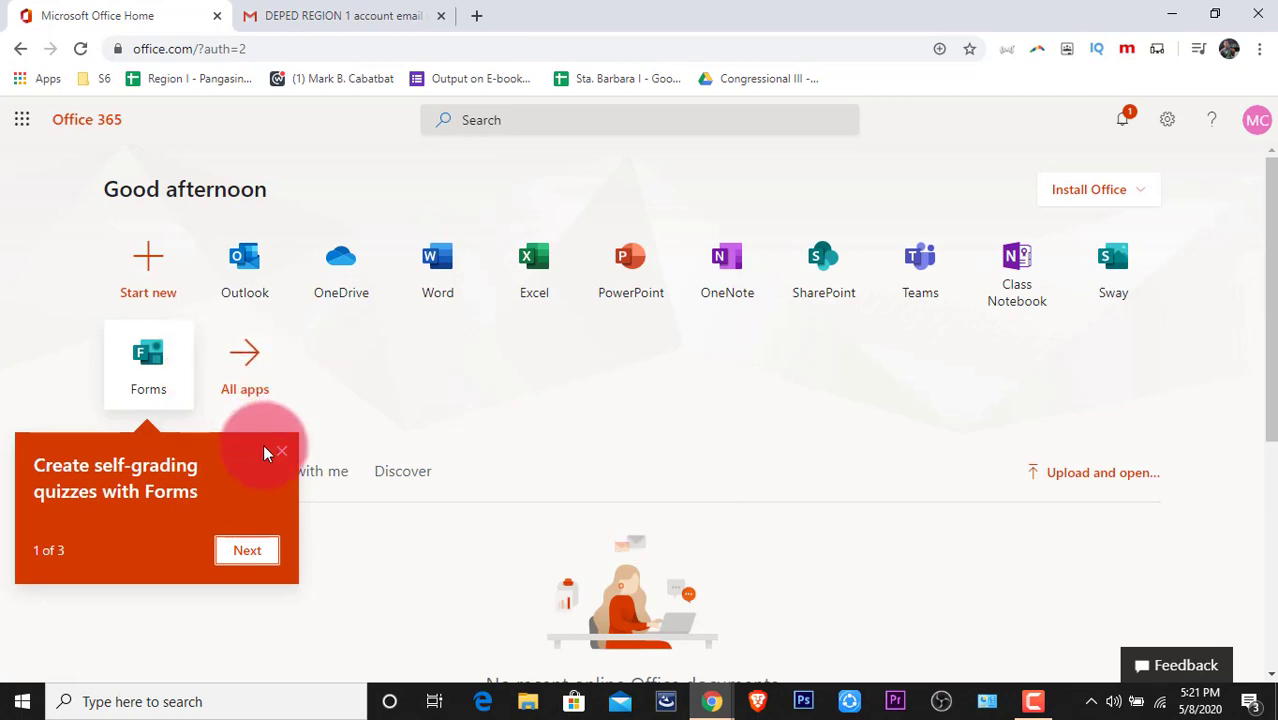
Dismiss the Forms self-grading quizzes tip and launch desktop Word from the Start menu.
left_click(280, 452)
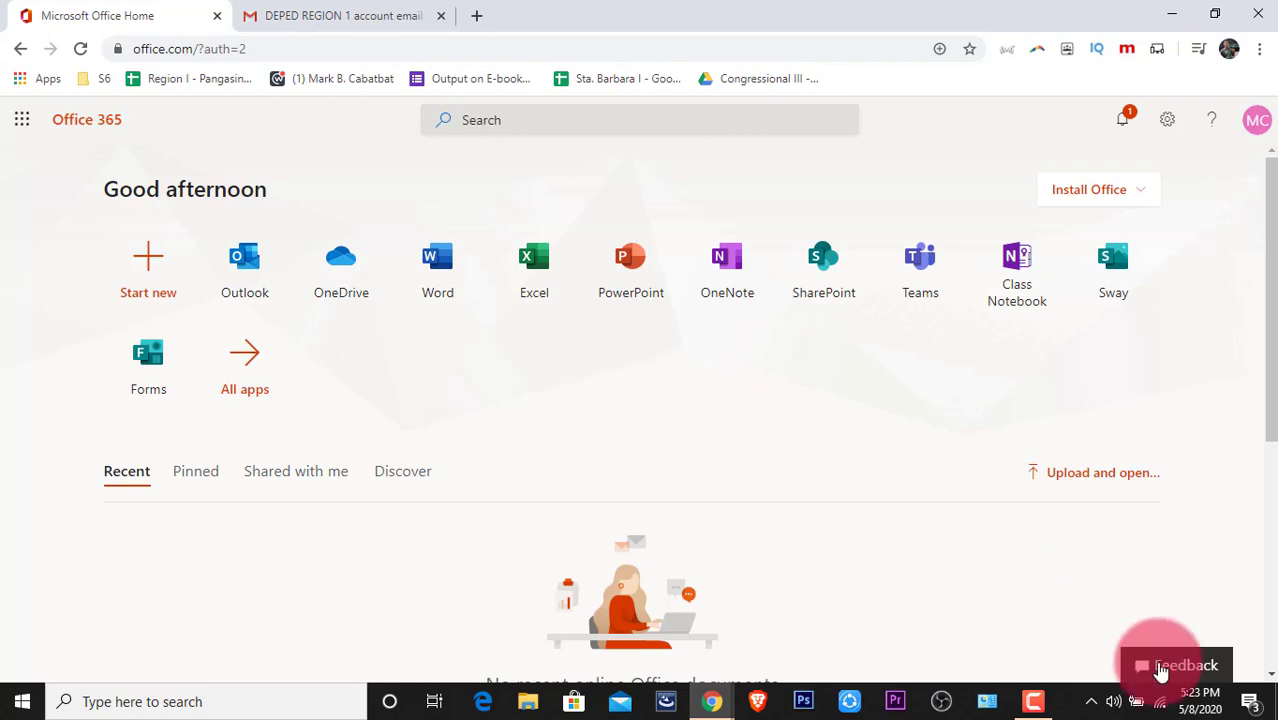
left_click(22, 701)
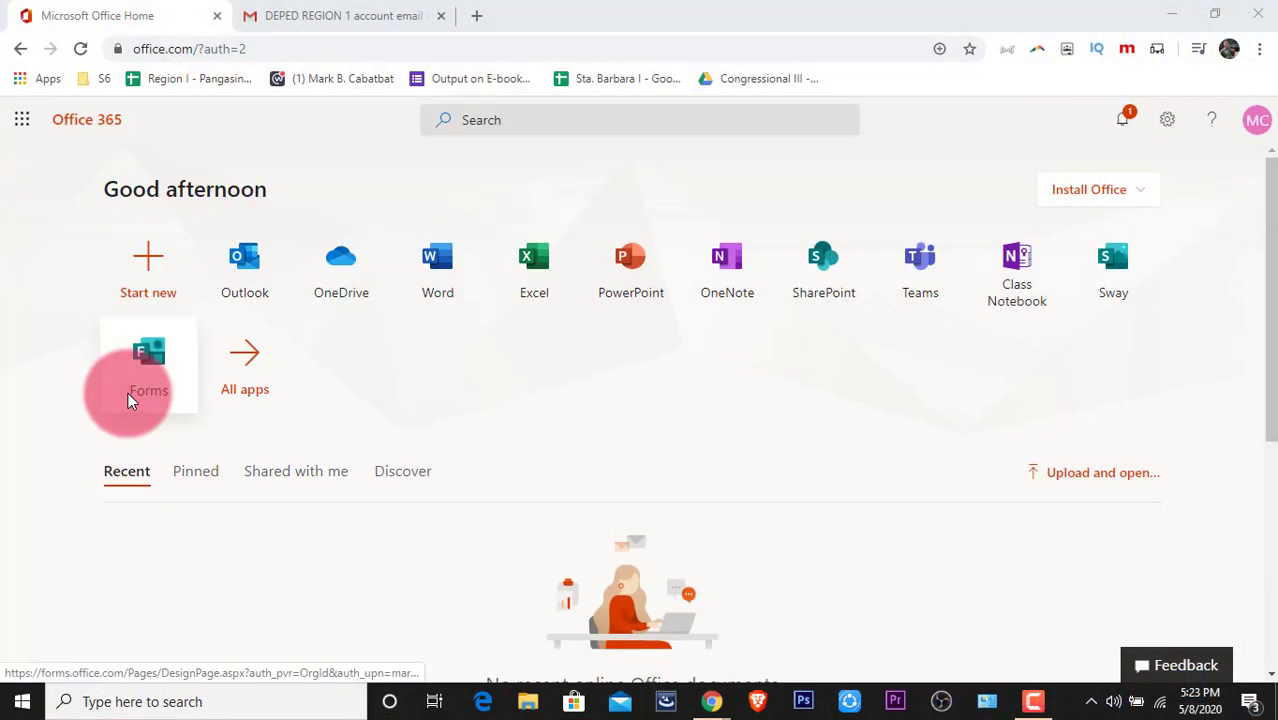
left_click(128, 392)
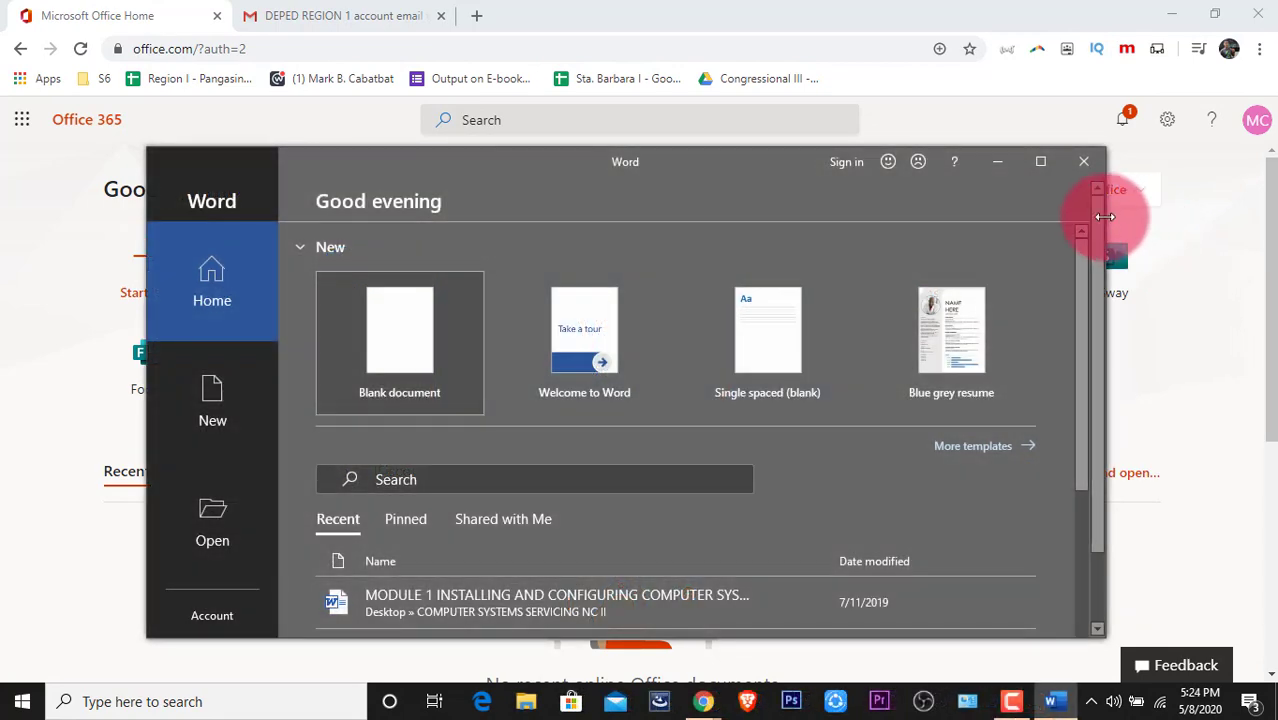
Maximize the Word window and begin signing in to Office from the Account page.
left_click(1039, 163)
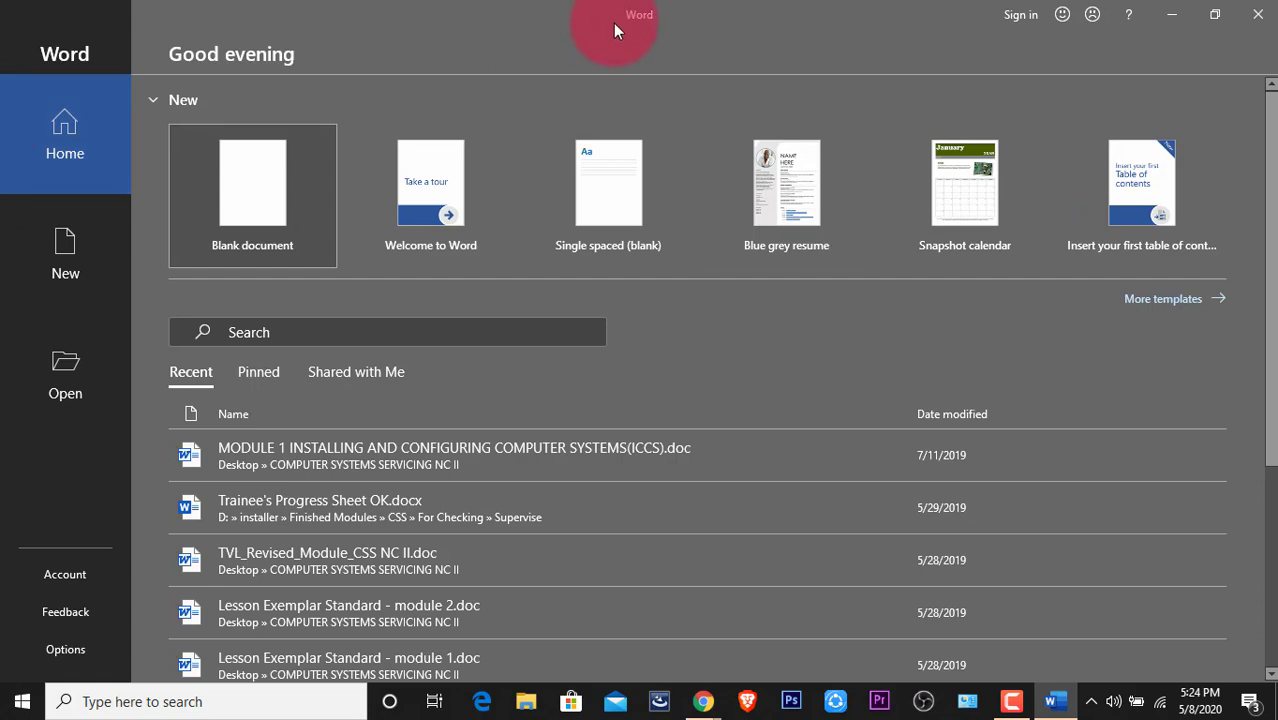
left_click(62, 574)
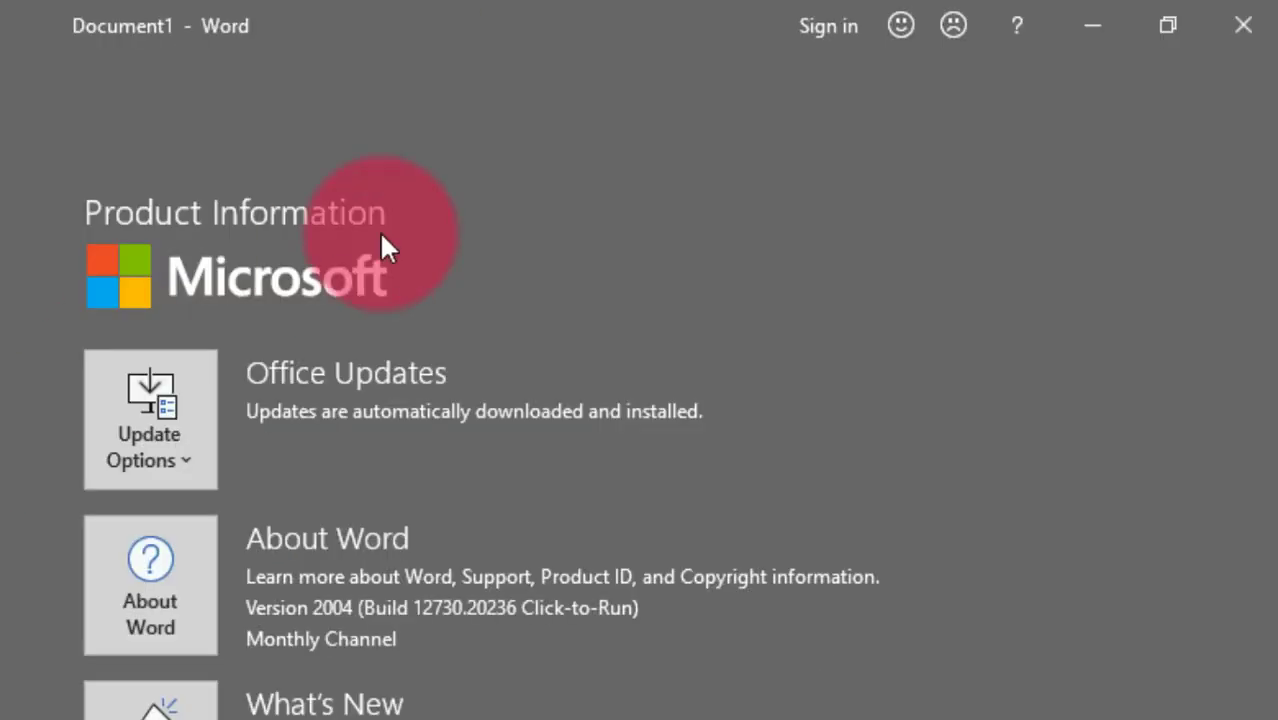
left_click(826, 27)
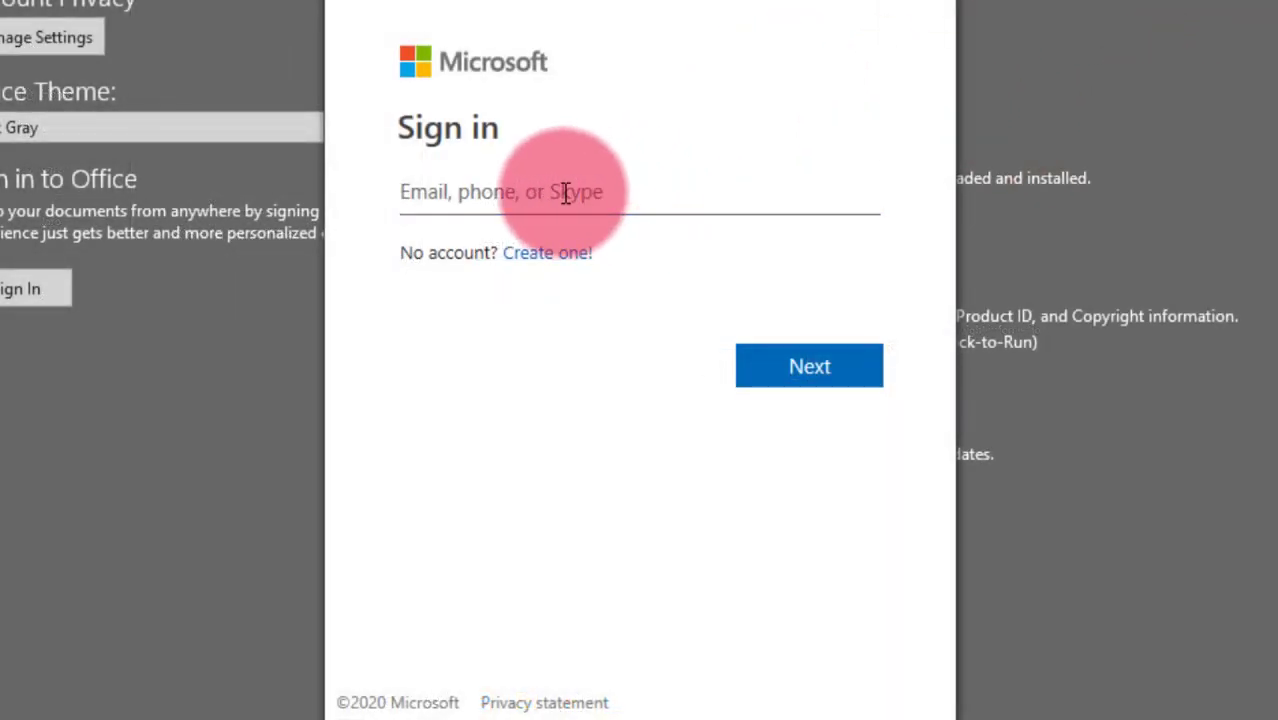
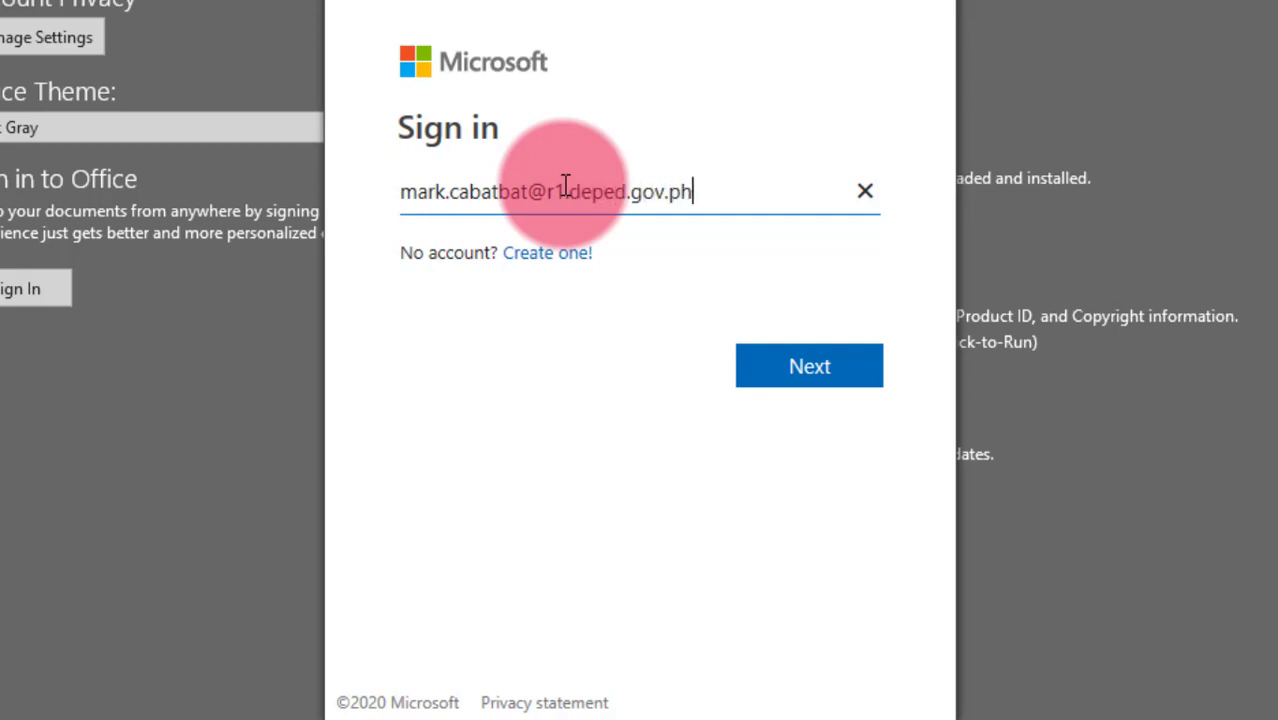
Sign in with the DepEd school email and password, allowing the account across the device.
left_click(798, 386)
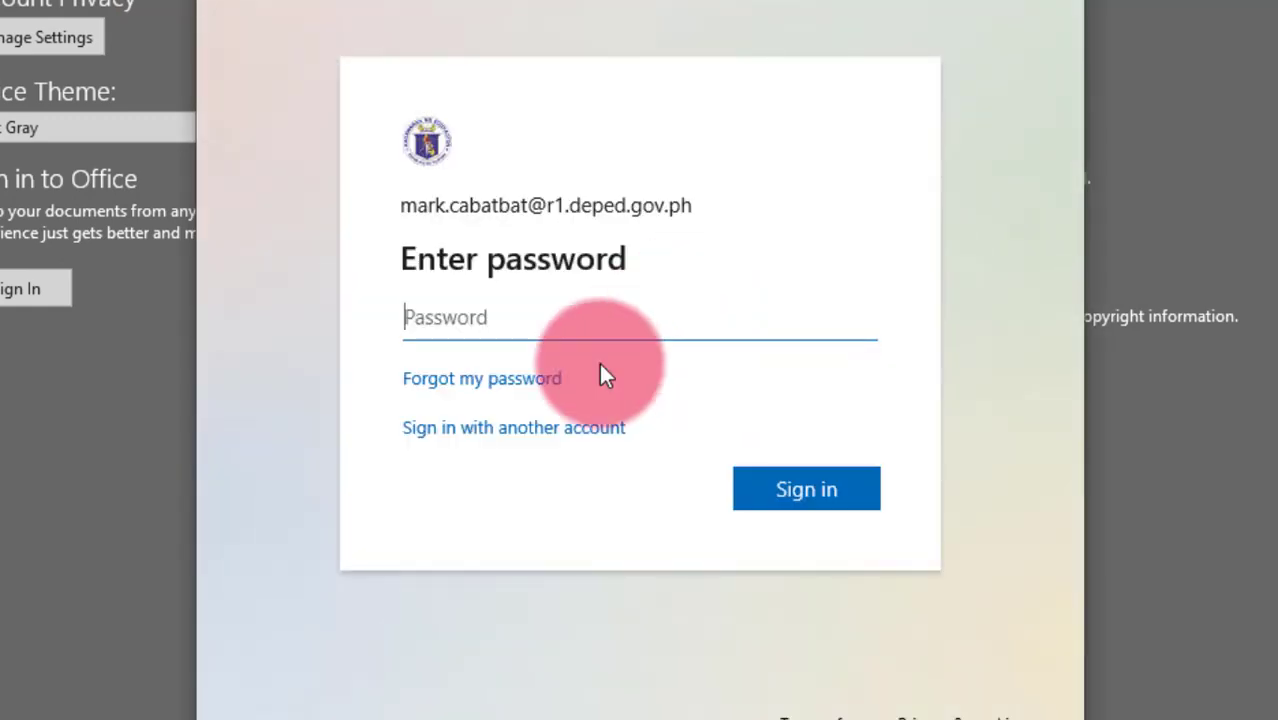
type("••••")
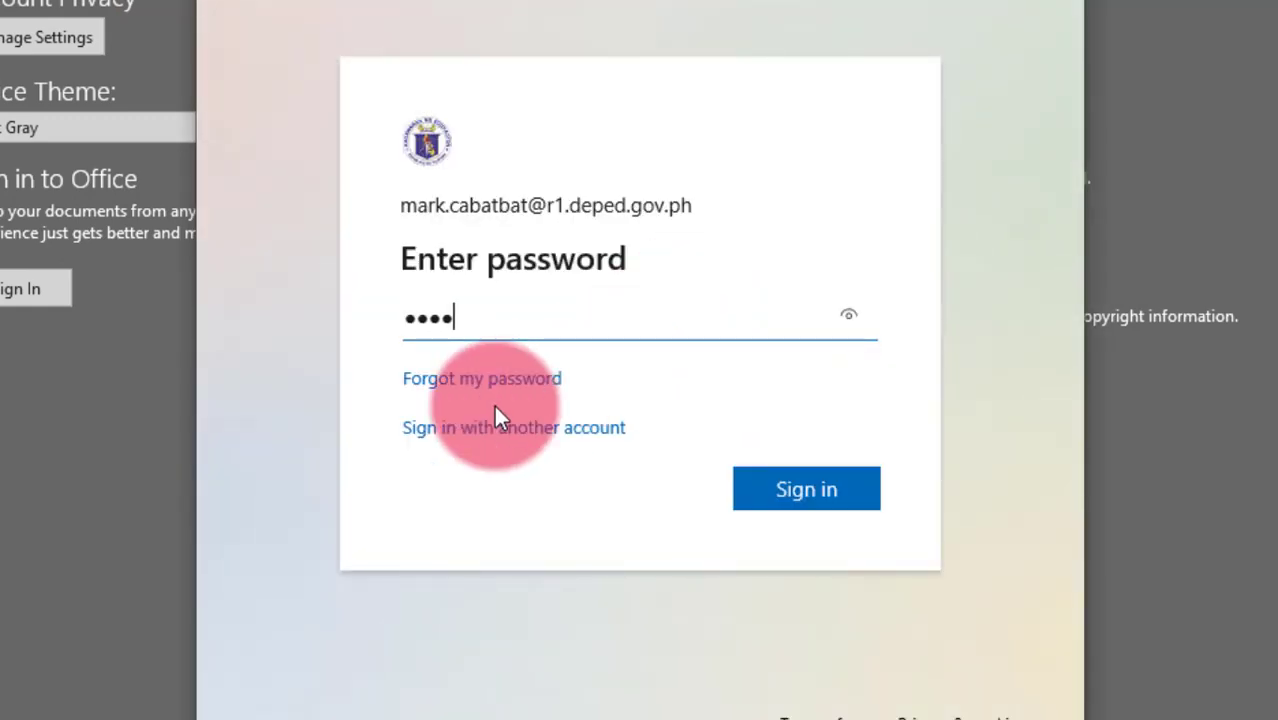
type("••")
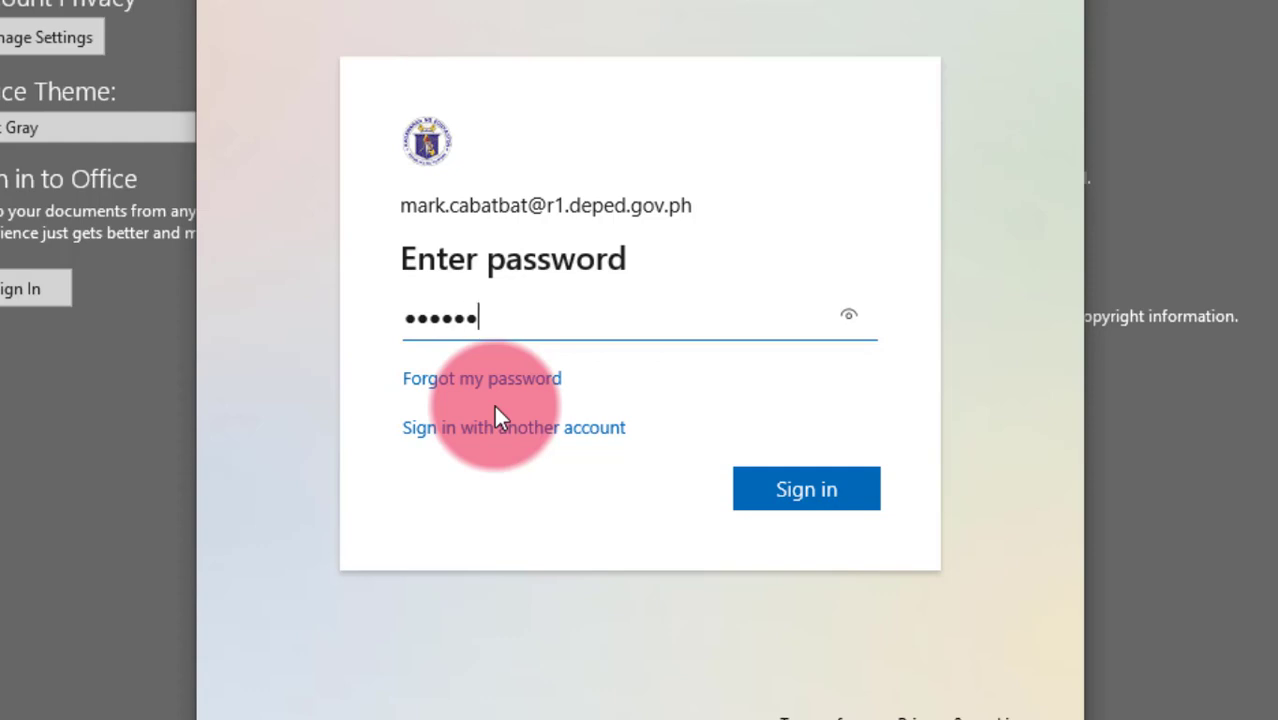
type("•••••")
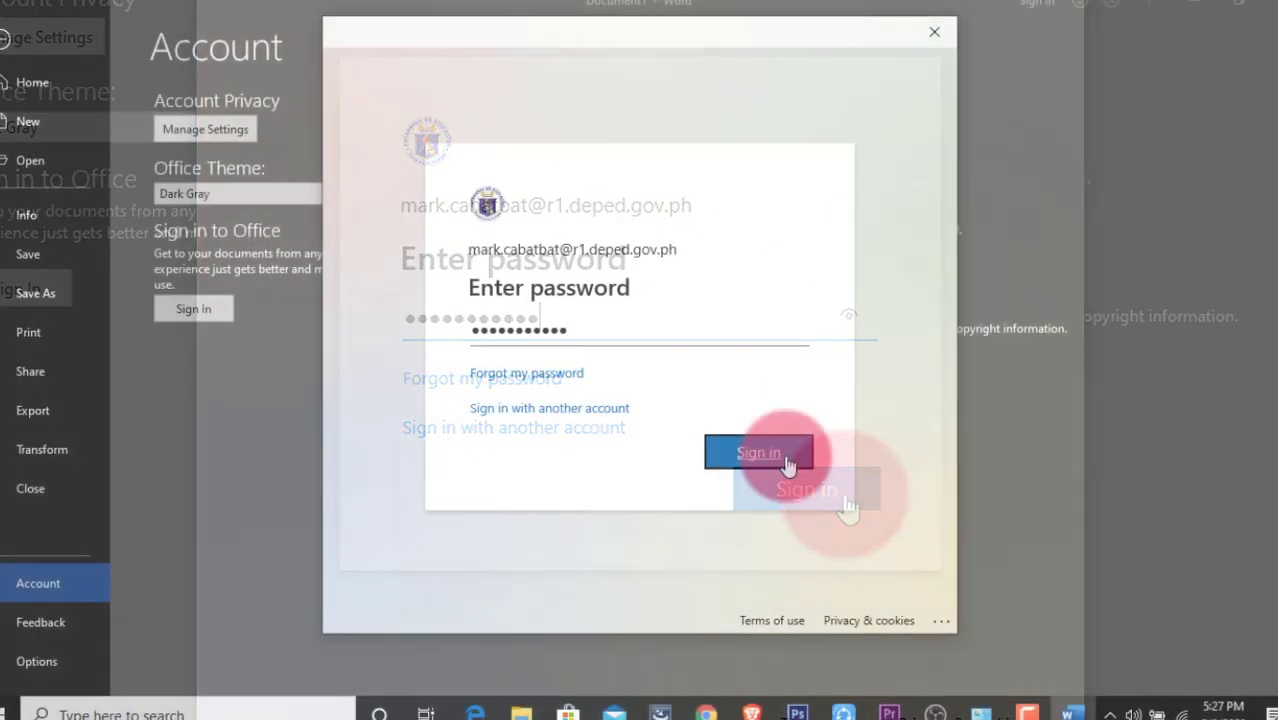
left_click(850, 493)
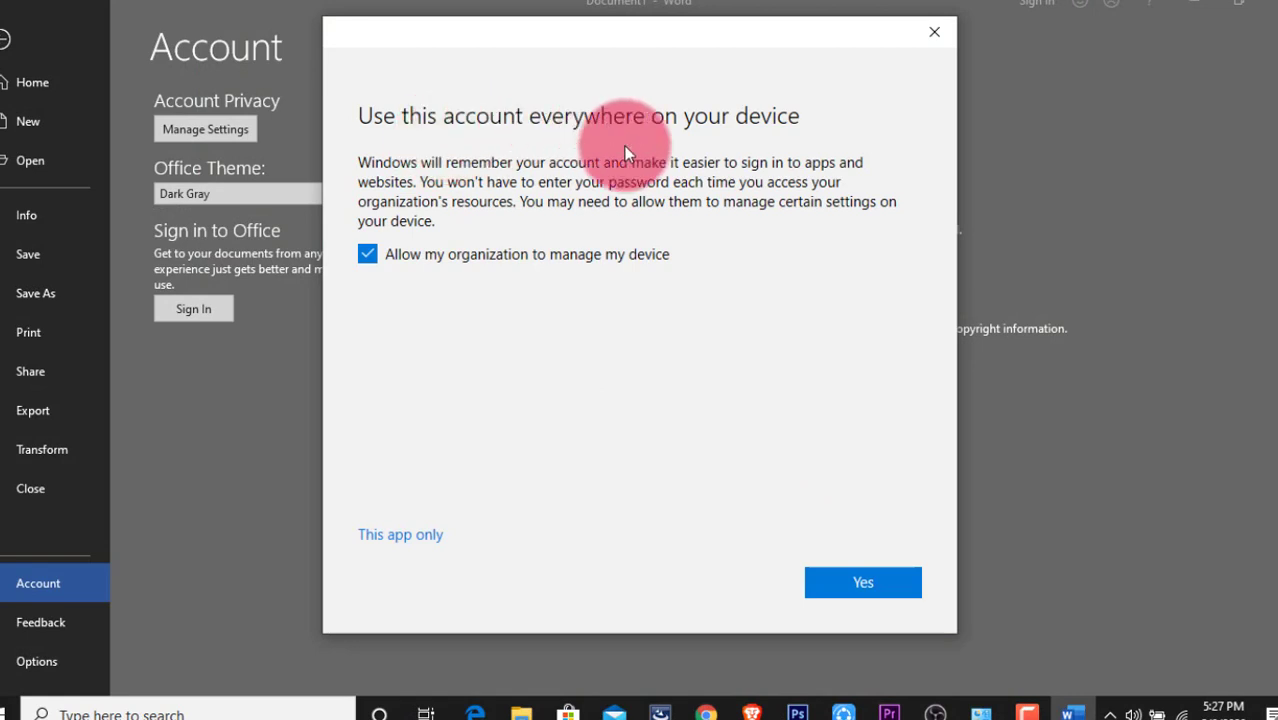
left_click(873, 582)
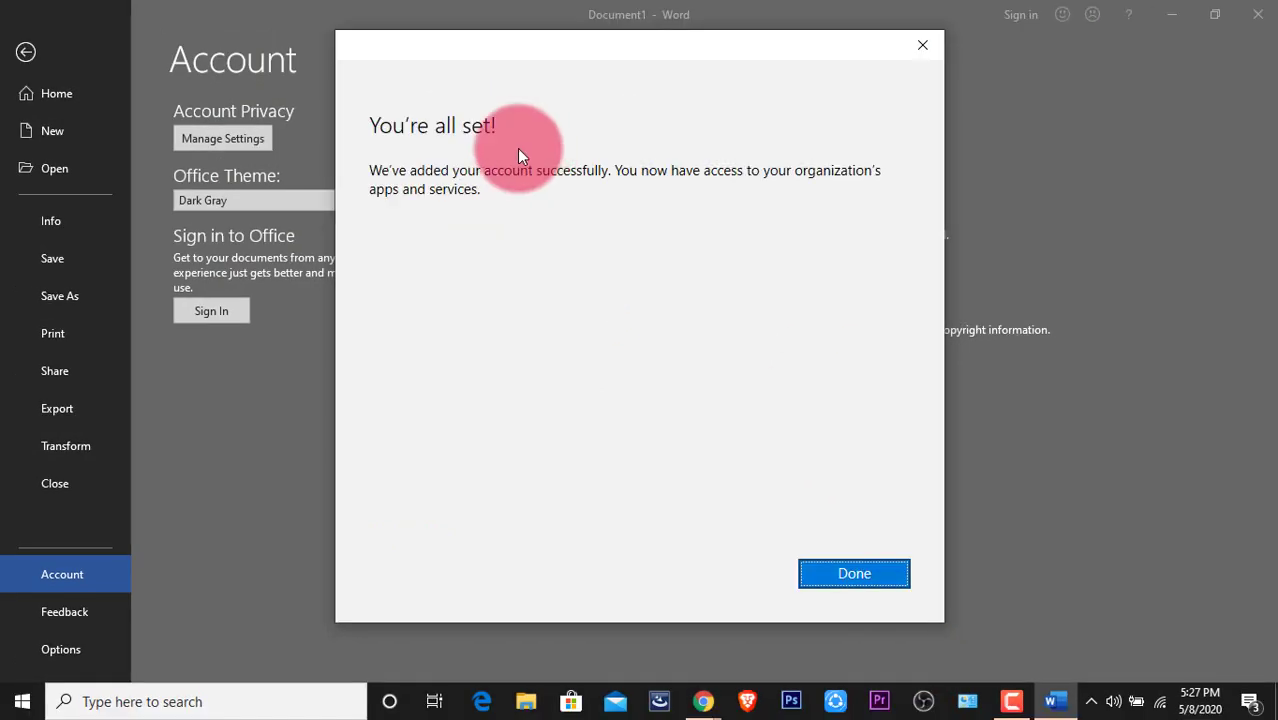
left_click(868, 568)
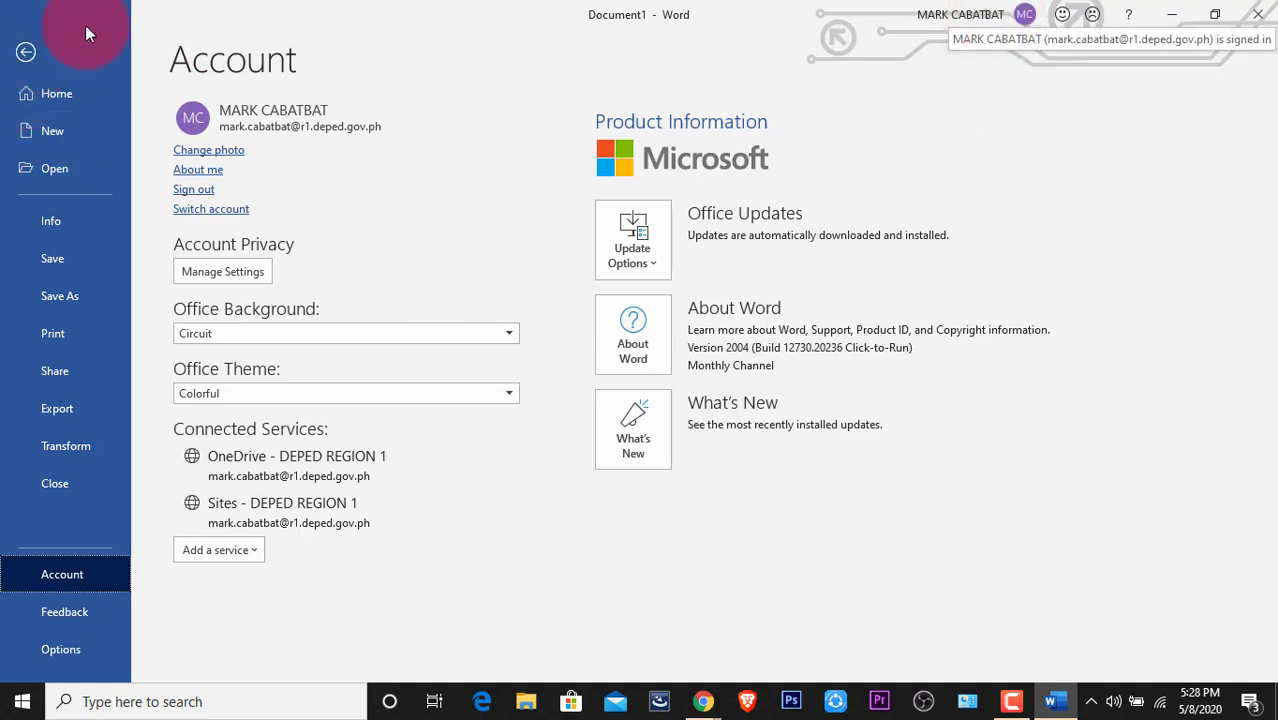
View File > Account showing the Microsoft 365 for enterprise subscription, Version 2004.
left_click(22, 50)
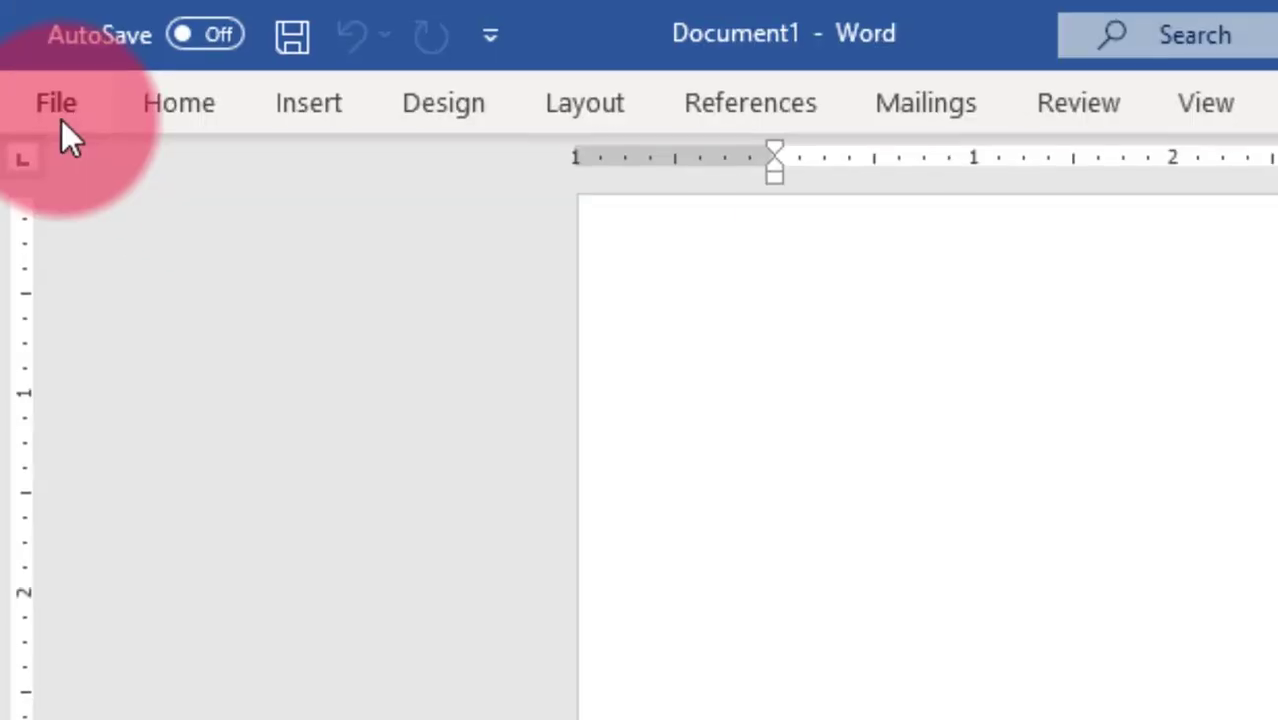
left_click(61, 119)
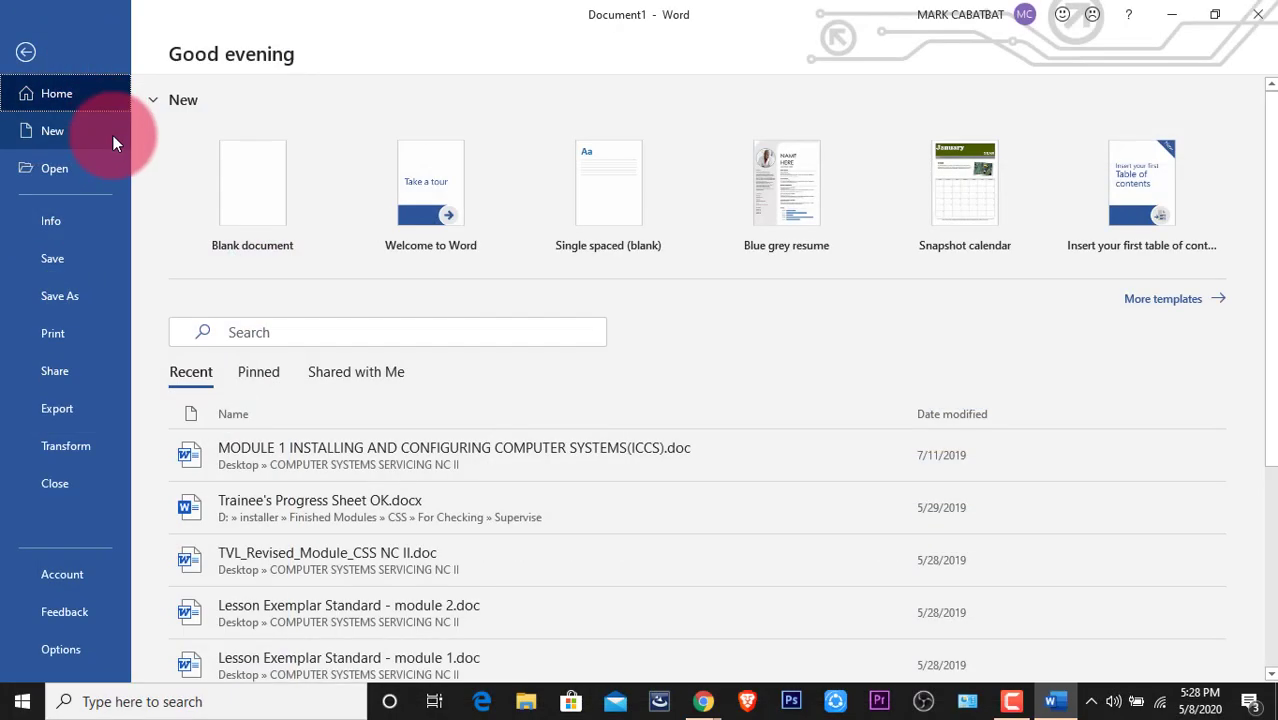
left_click(83, 575)
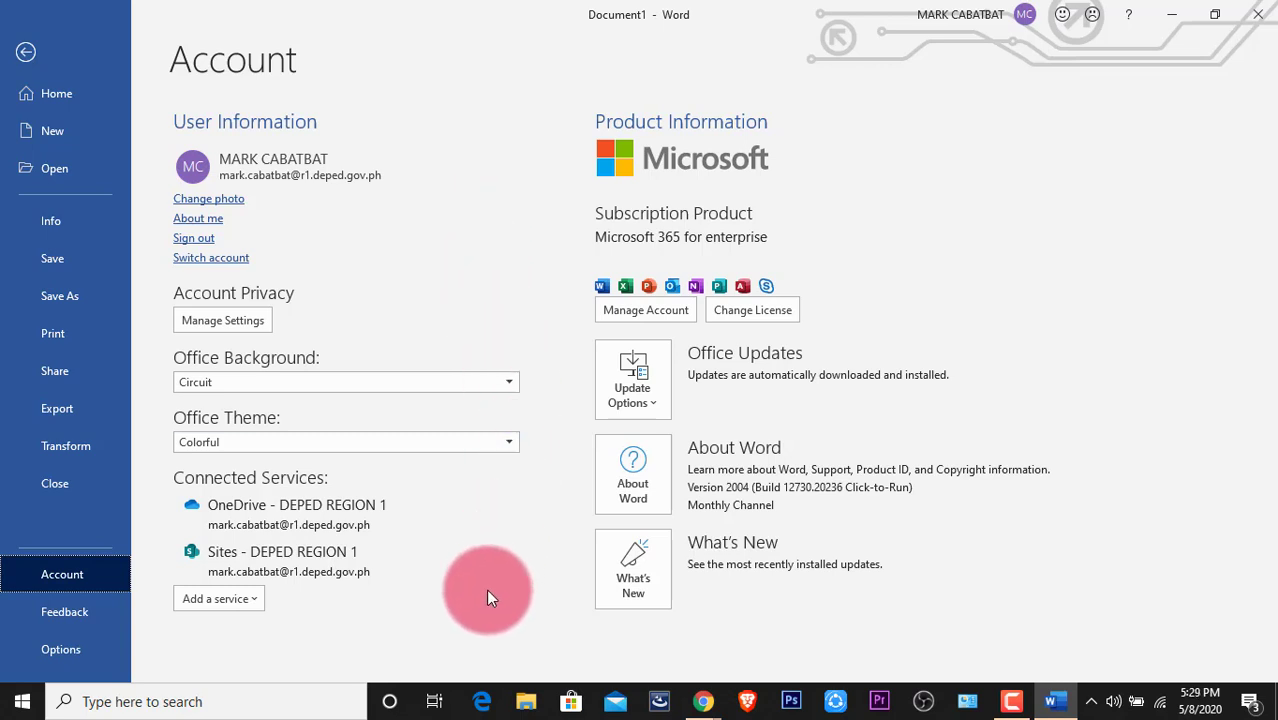
Run Update Options > Update Now, then return to the blank Document1.
left_click(649, 398)
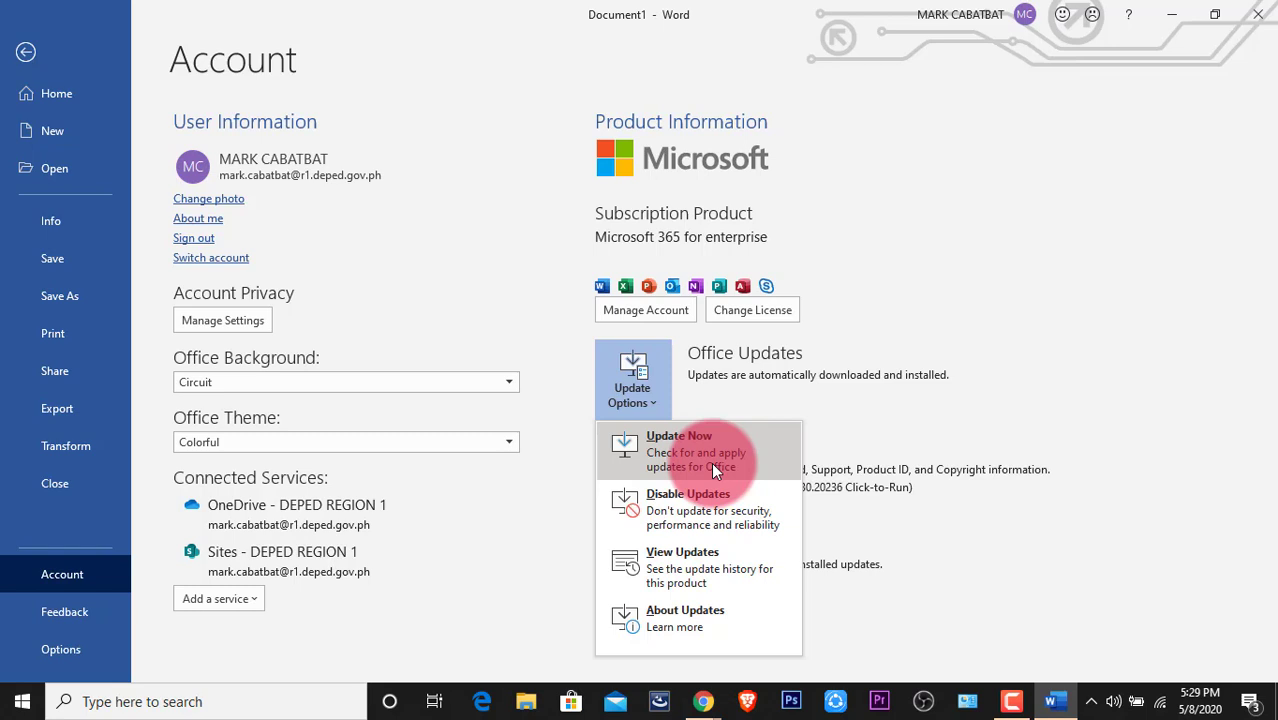
left_click(711, 462)
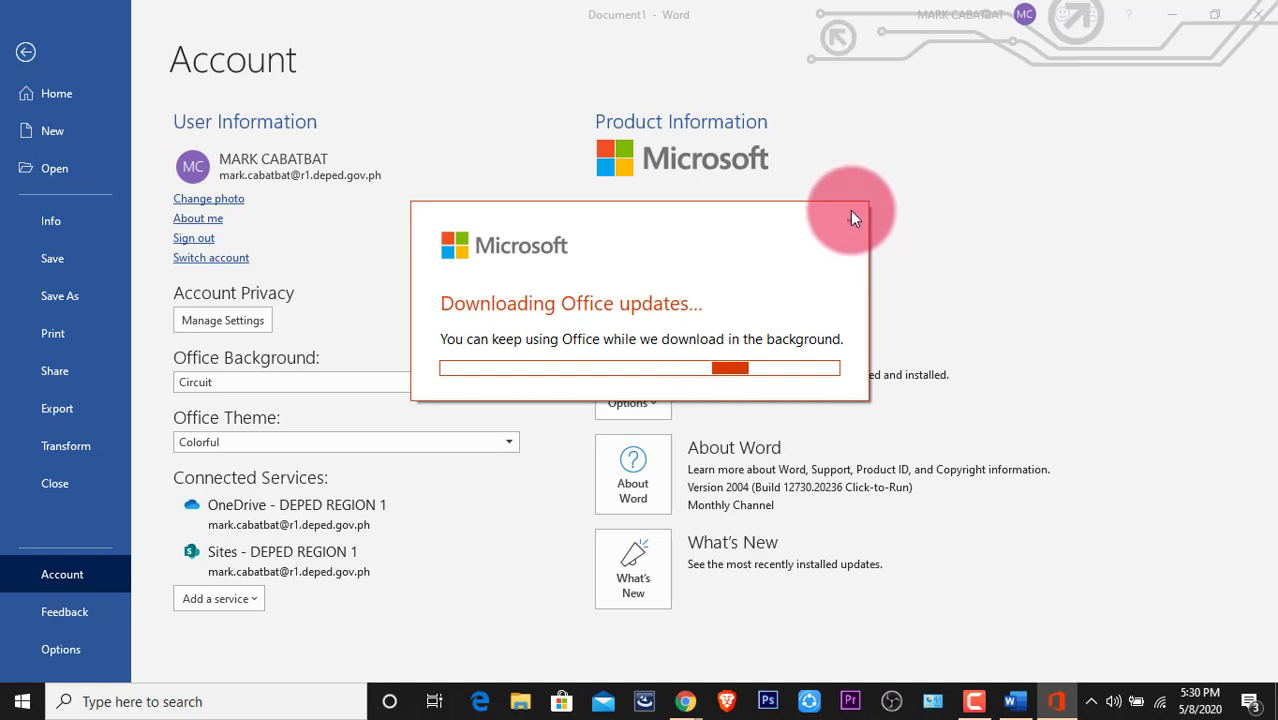
left_click(852, 223)
left_click(26, 52)
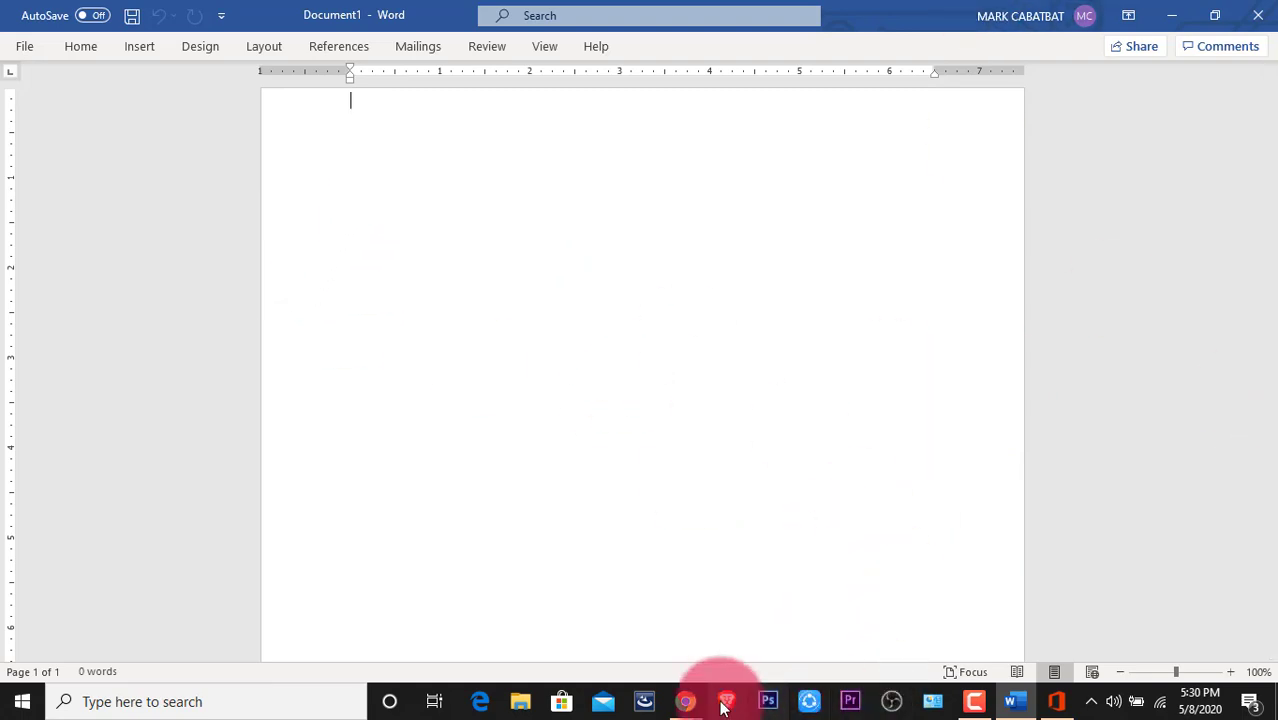
Open the Word tile on office.com in Chrome, return to Office Home, and minimize Chrome.
mouse_move(685, 700)
left_click(799, 624)
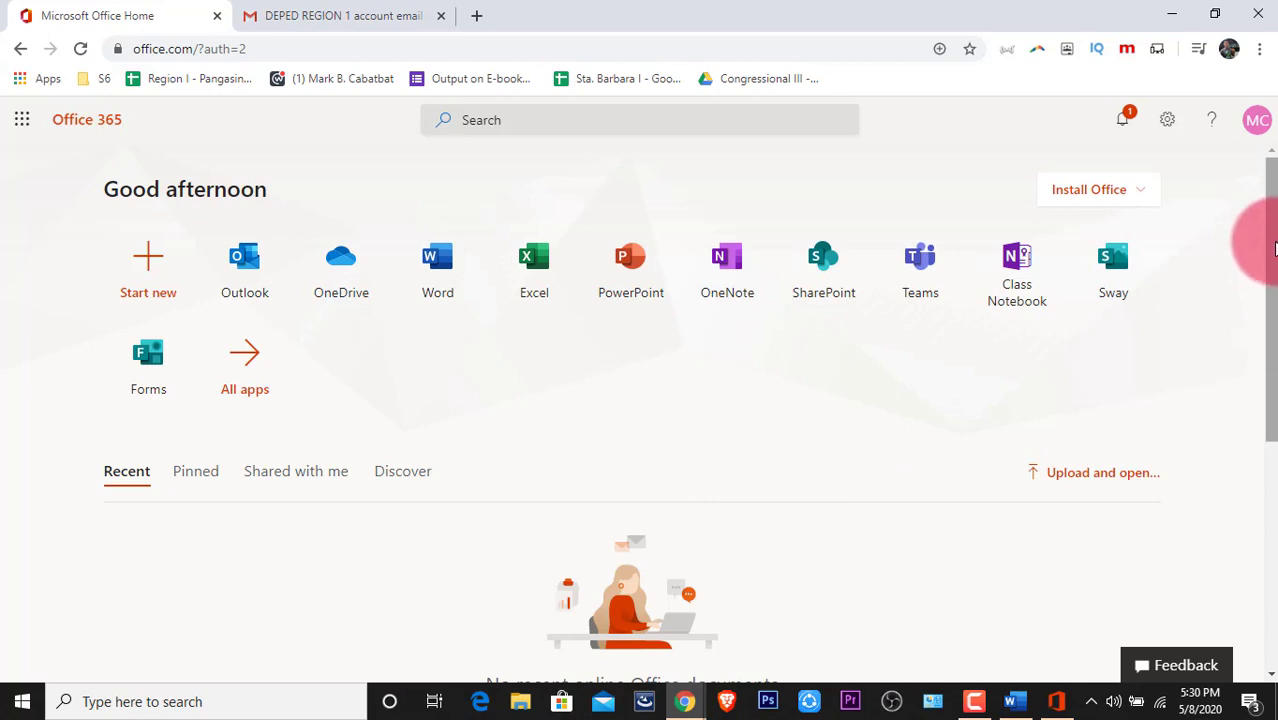
left_click_drag(1267, 242, 1262, 122)
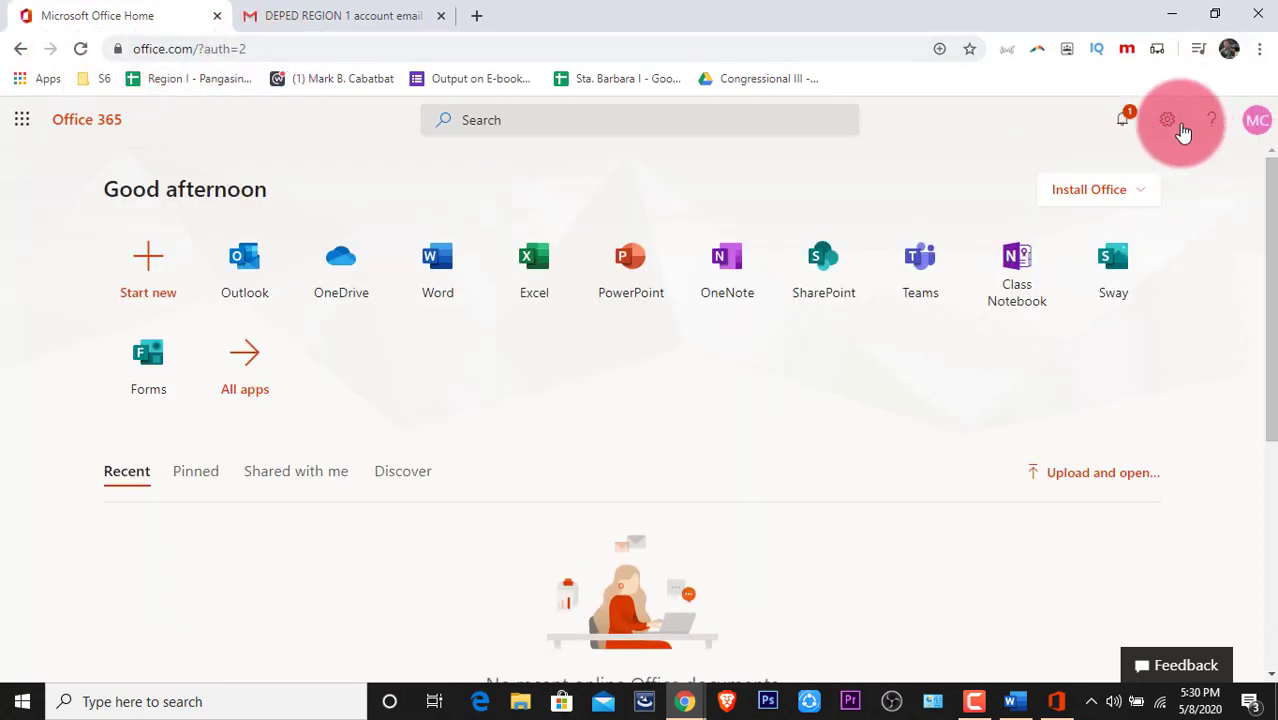
left_click(435, 285)
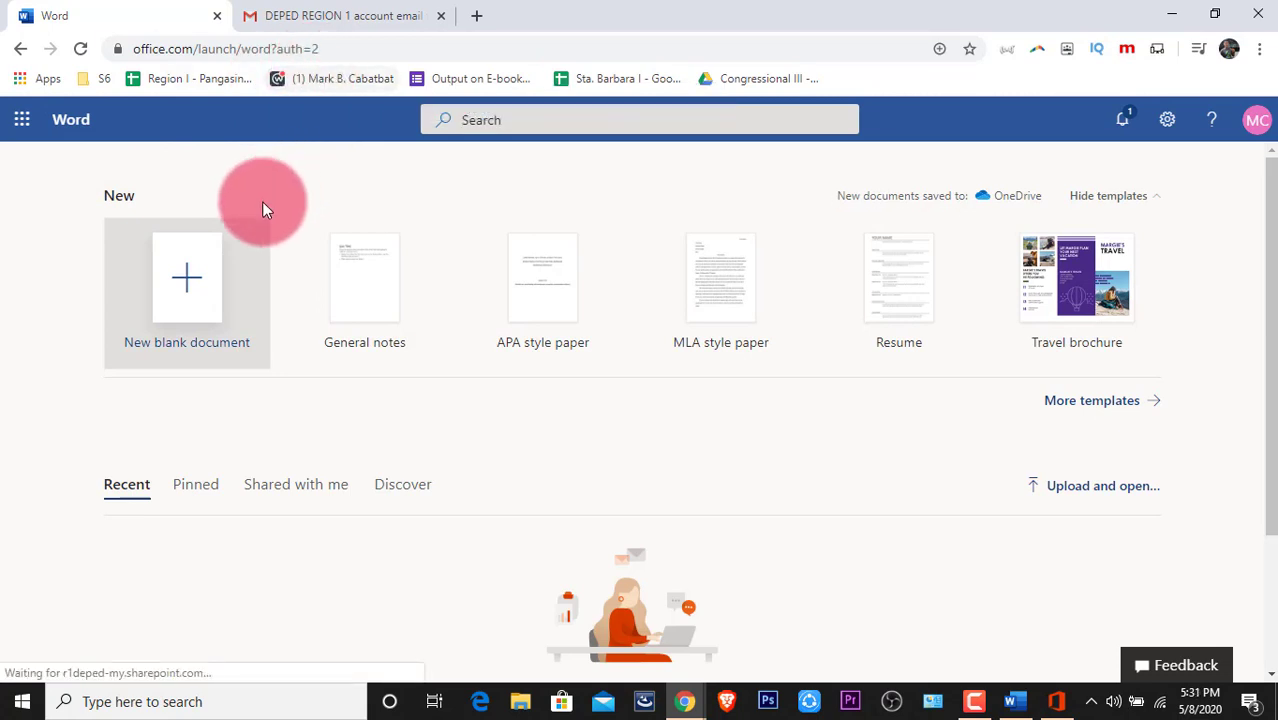
left_click(20, 48)
left_click(20, 48)
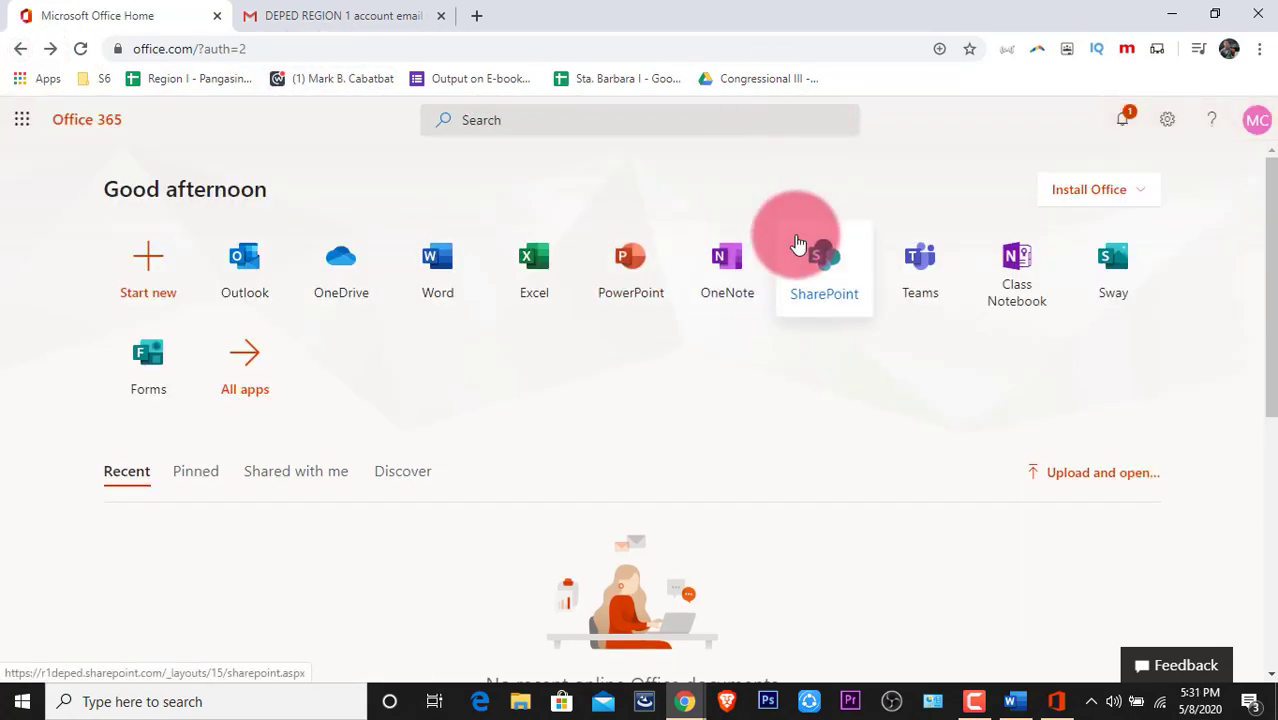
left_click(1166, 18)
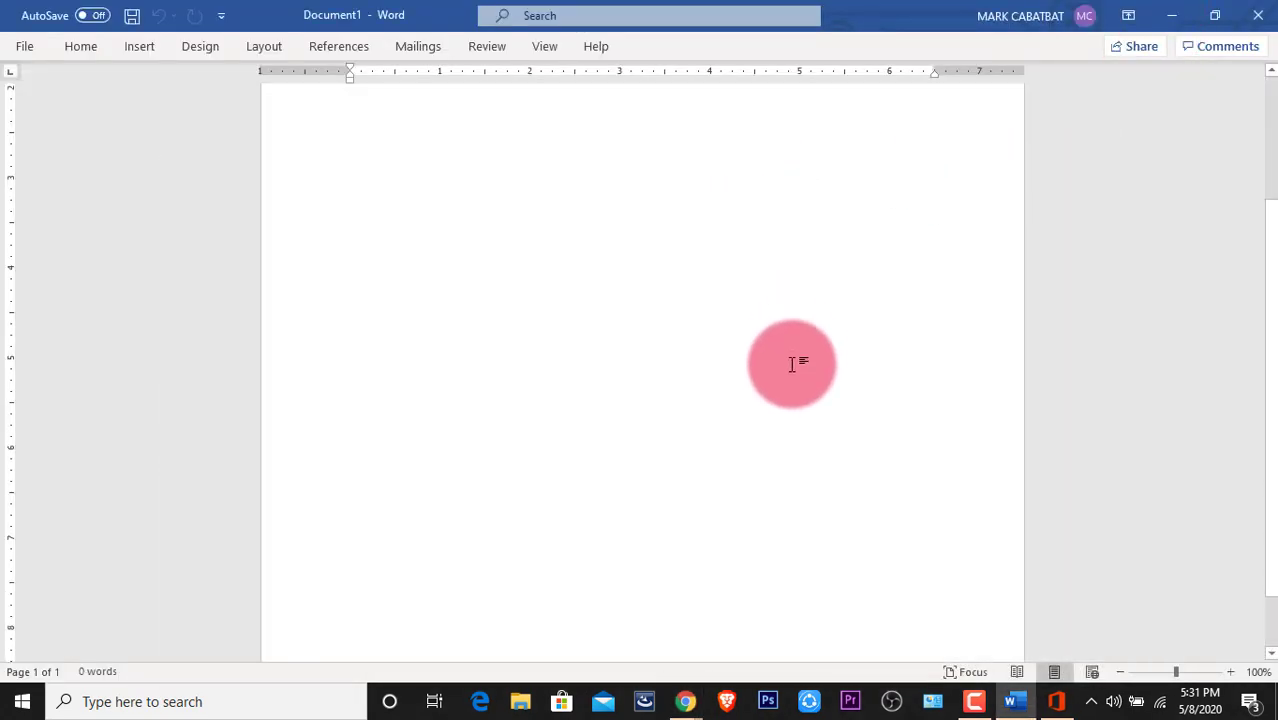